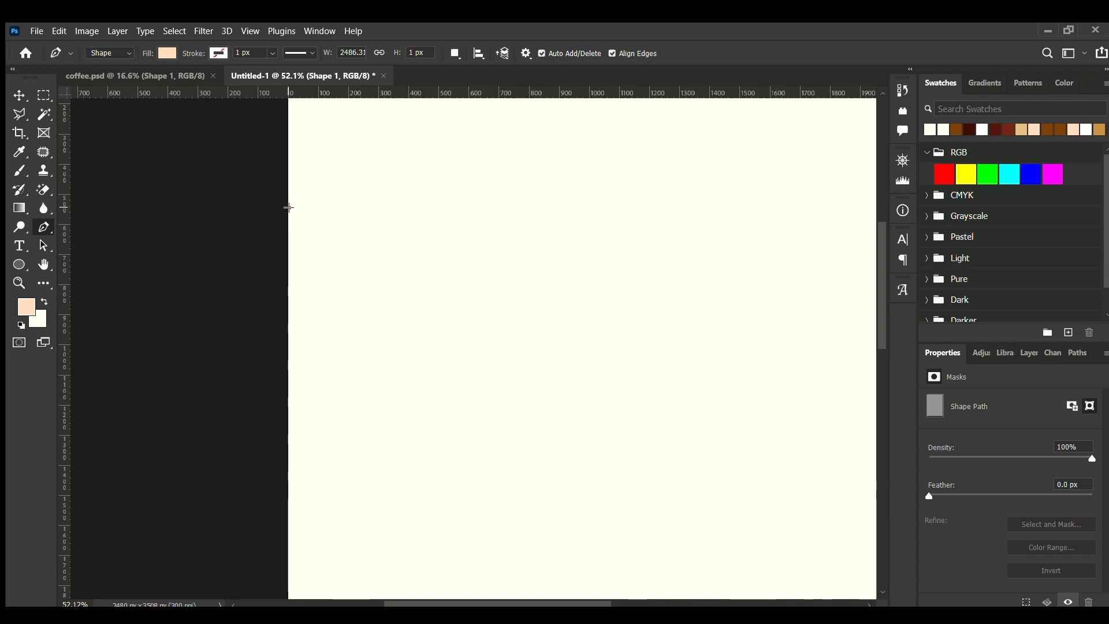
Complete the peach Pen shape as a triangle about 2486 by 2963 px along the canvas's left and bottom edges
{"action": "scroll", "coordinate": [290, 306], "scroll_direction": "down", "scroll_amount": 10}
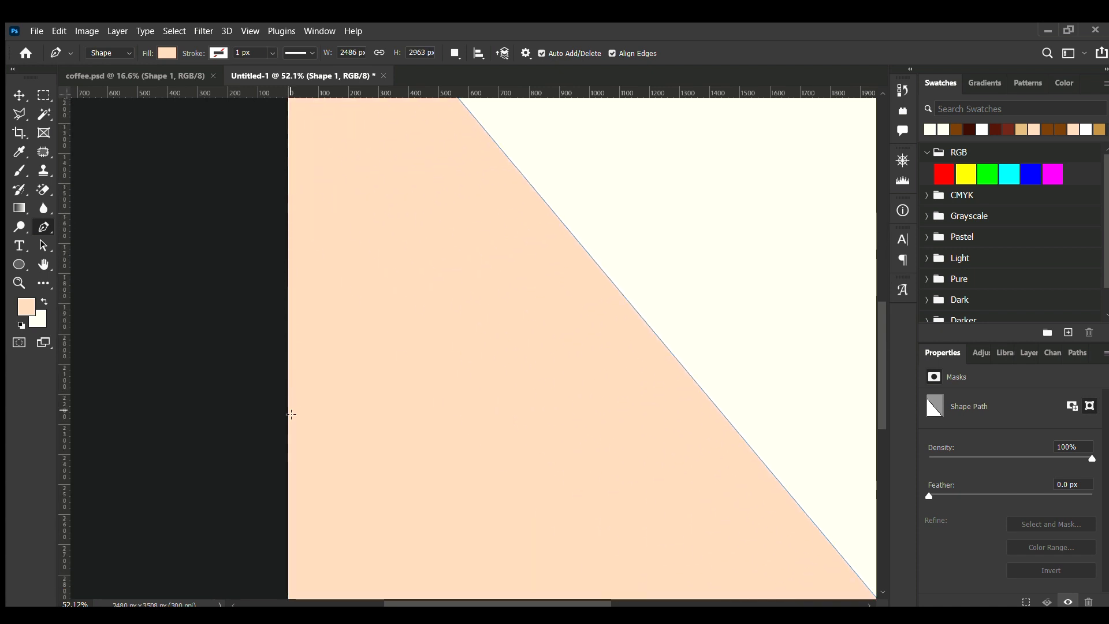
{"action": "scroll", "coordinate": [292, 471], "scroll_direction": "down", "scroll_amount": 5}
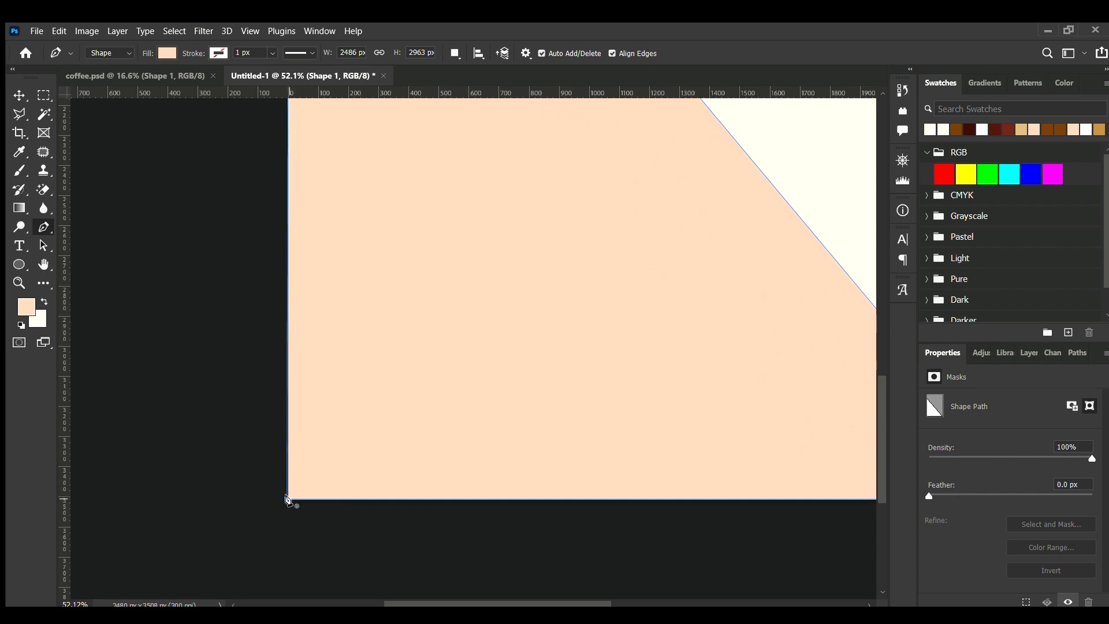
{"action": "left_click", "coordinate": [16, 94]}
{"action": "left_click", "coordinate": [141, 174]}
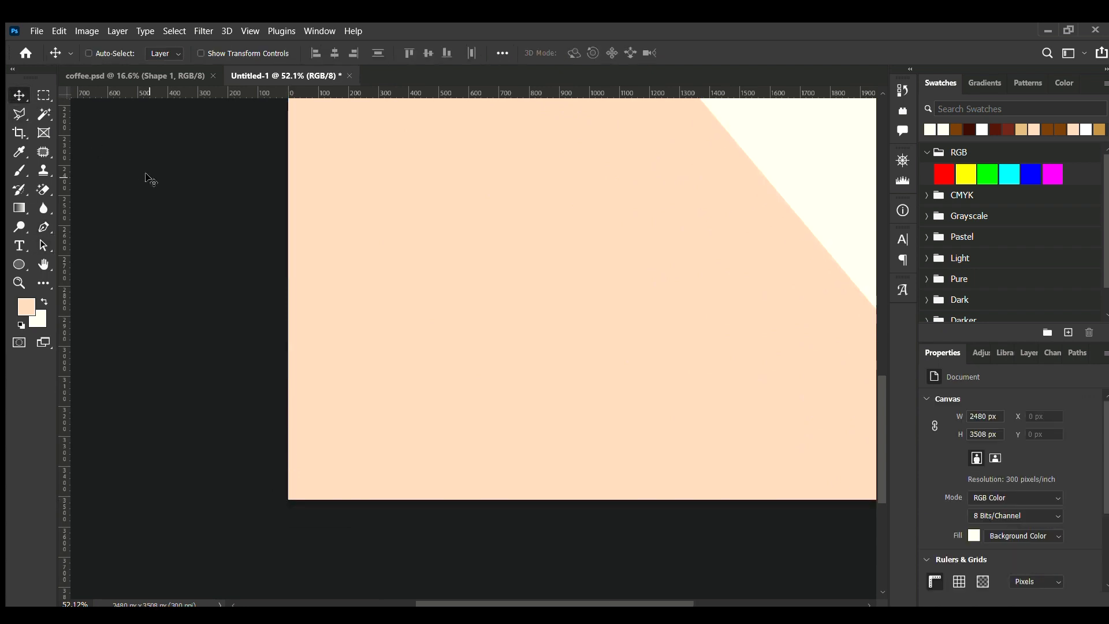
{"action": "key", "text": "ctrl+0"}
{"action": "key", "text": "p"}
{"action": "left_click", "coordinate": [18, 96]}
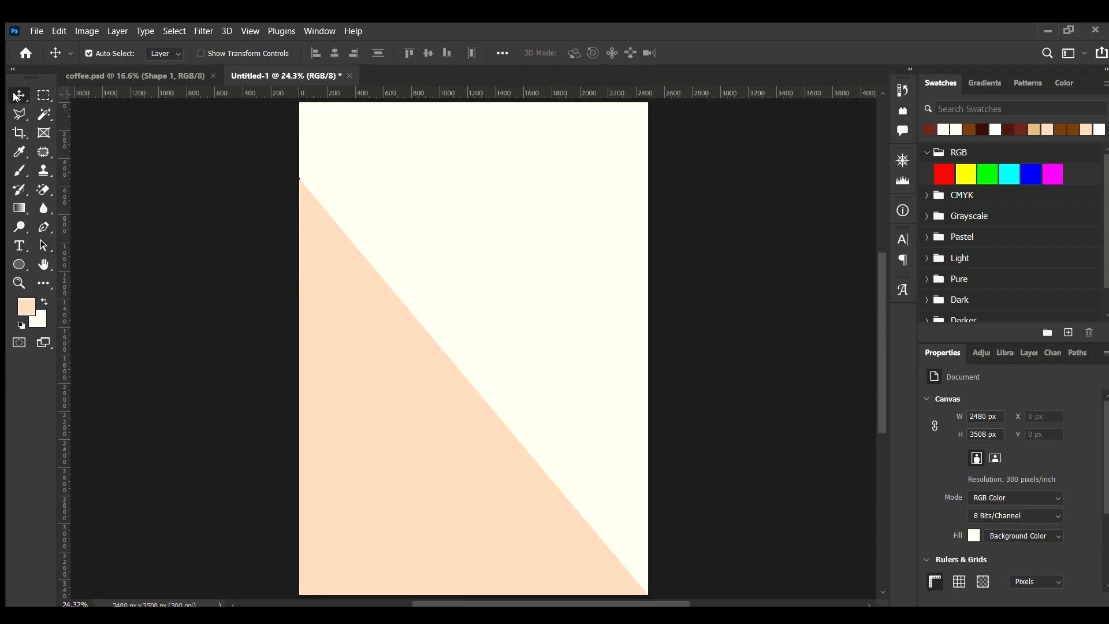
Select the triangle shape and change its fill to dark red
{"action": "left_click", "coordinate": [346, 298]}
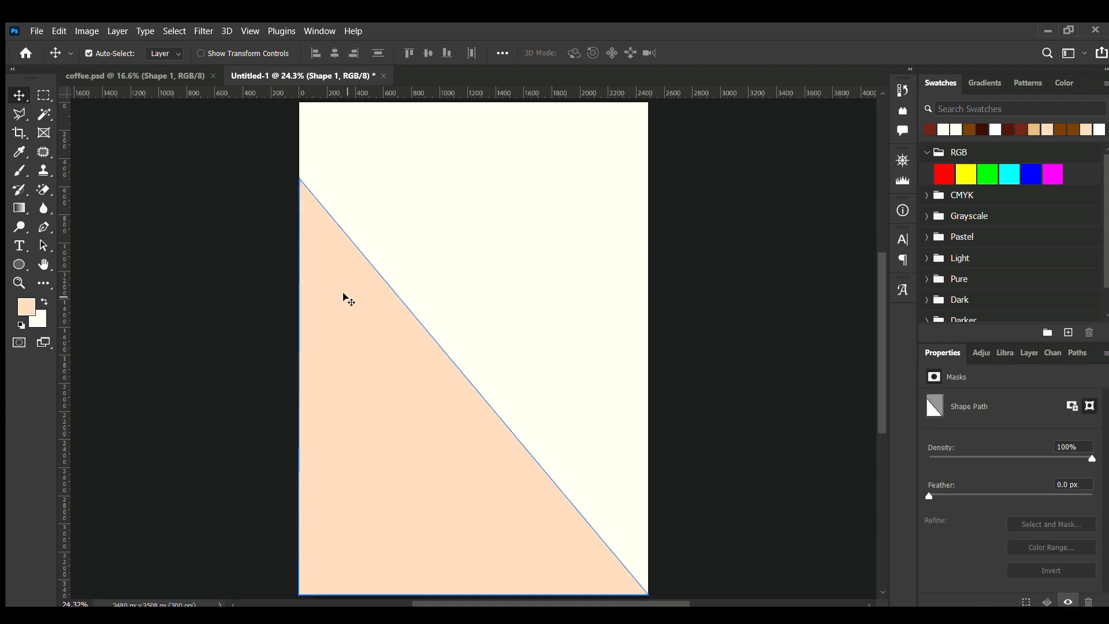
{"action": "left_click", "coordinate": [39, 229]}
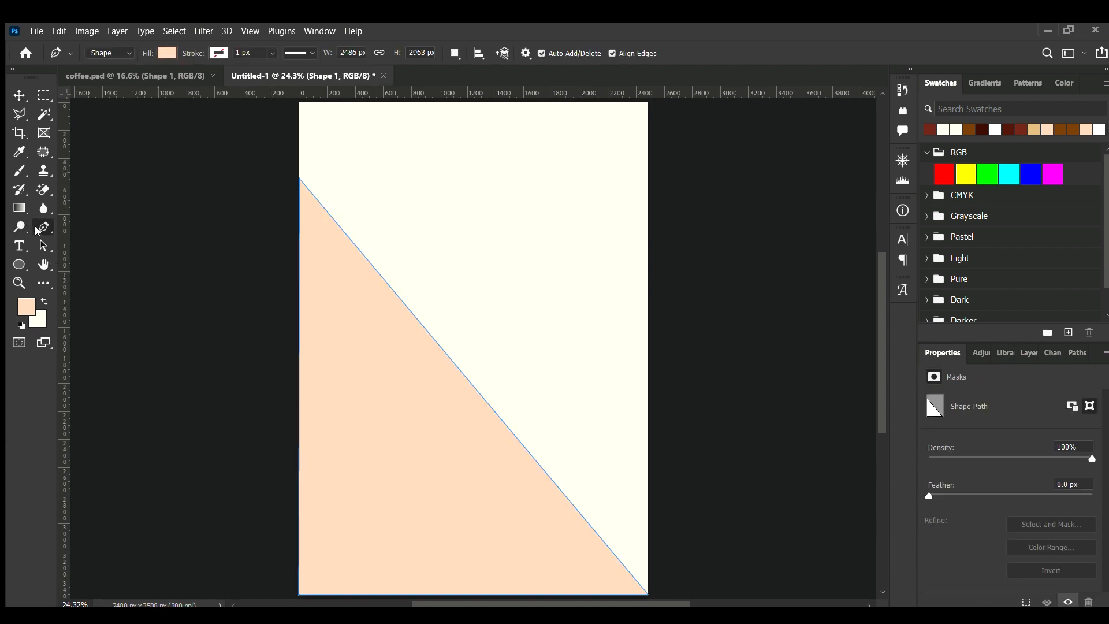
{"action": "left_click", "coordinate": [73, 133]}
{"action": "left_click", "coordinate": [14, 95]}
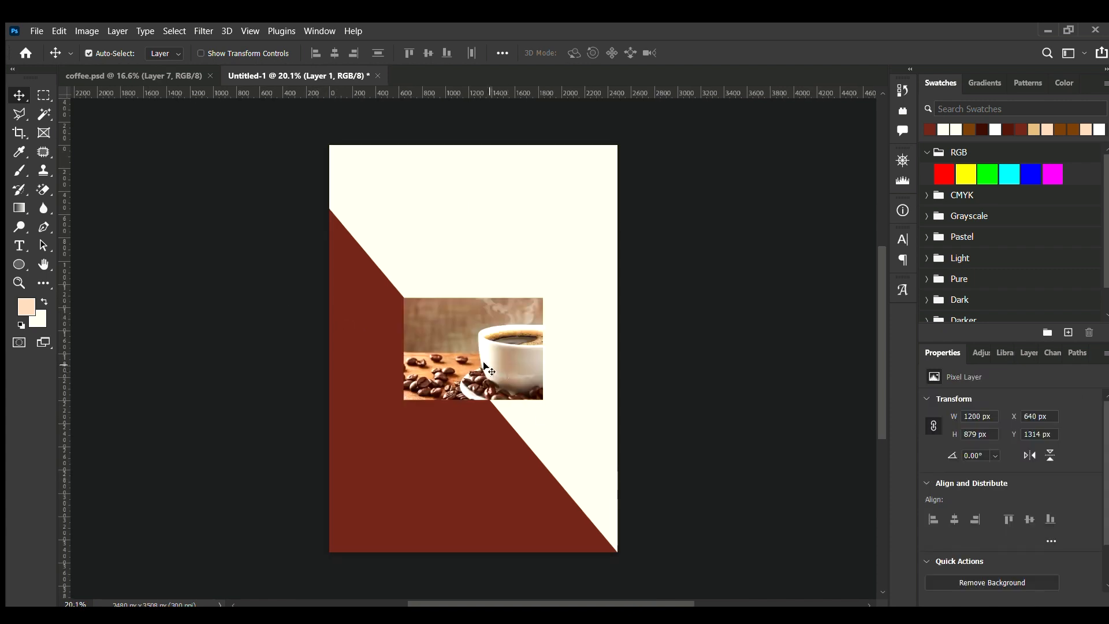
Flip the coffee photo horizontally and move it against the canvas's left edge over the lower part of the triangle
{"action": "left_click_drag", "start_coordinate": [484, 362], "coordinate": [470, 384]}
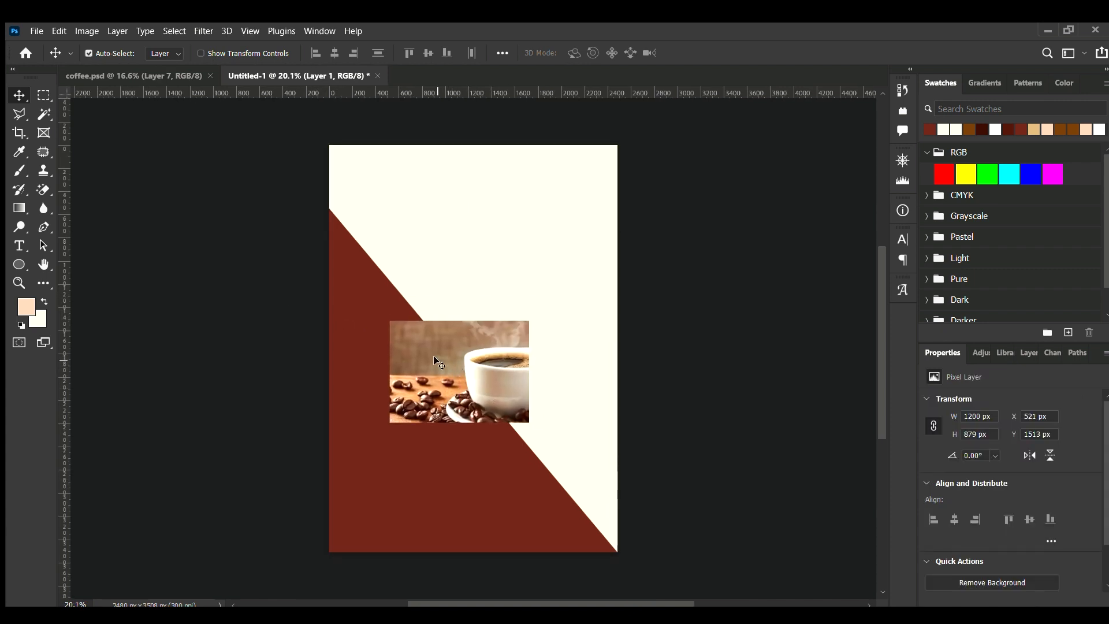
{"action": "key", "text": "ctrl+t"}
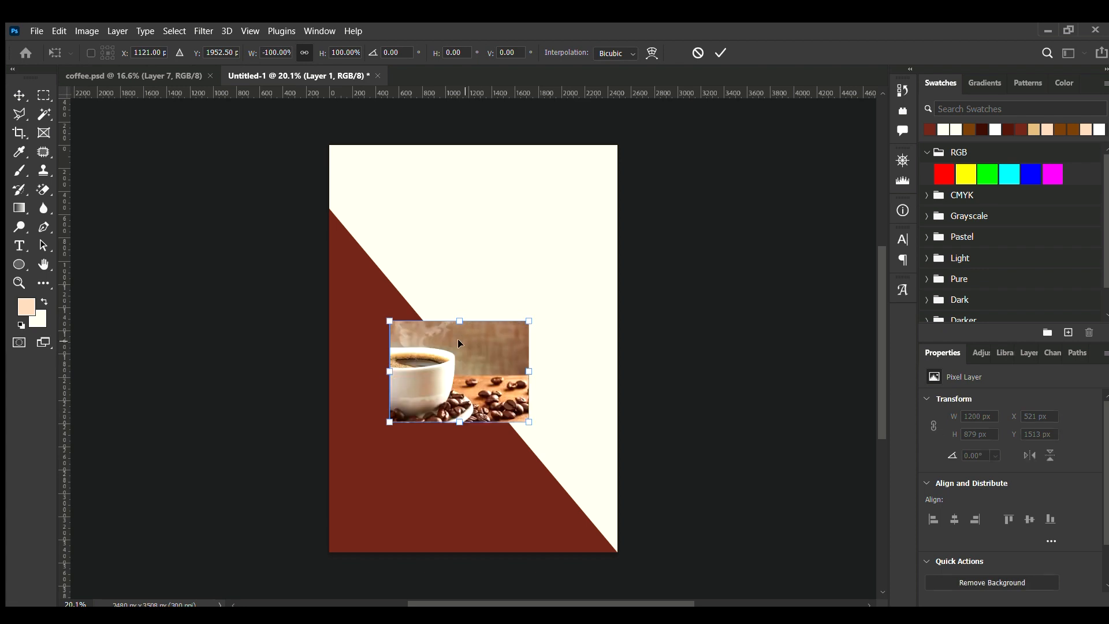
{"action": "left_click_drag", "start_coordinate": [428, 365], "coordinate": [369, 458]}
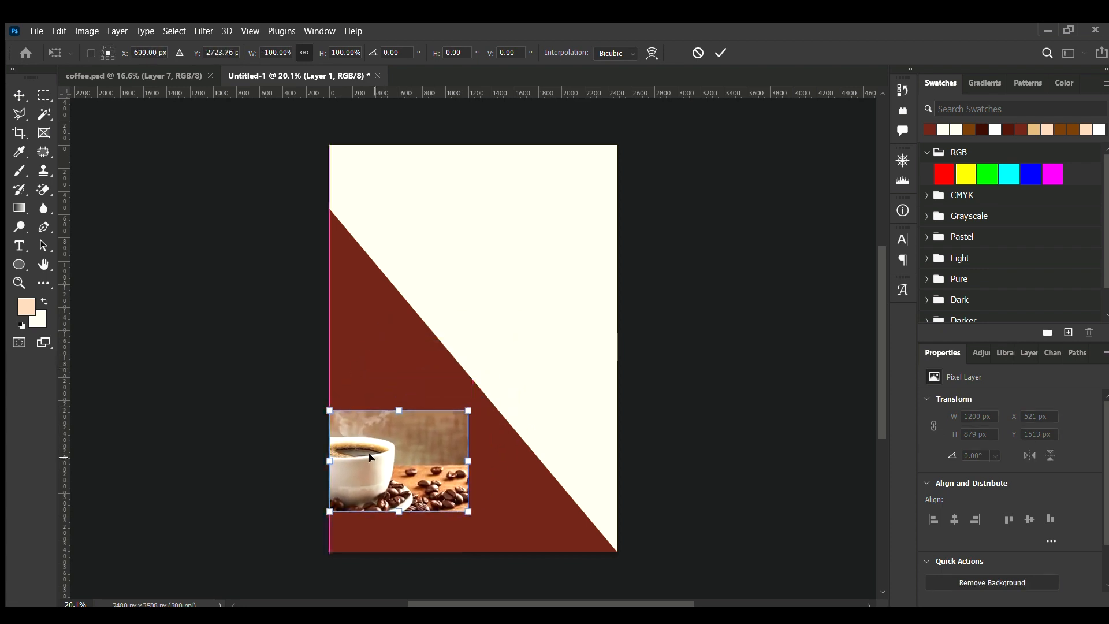
Scale the coffee photo to about 207% to span the canvas width and shift it up to meet the bottom edge
{"action": "left_click_drag", "start_coordinate": [469, 512], "coordinate": [622, 548]}
{"action": "left_click_drag", "start_coordinate": [379, 502], "coordinate": [381, 453]}
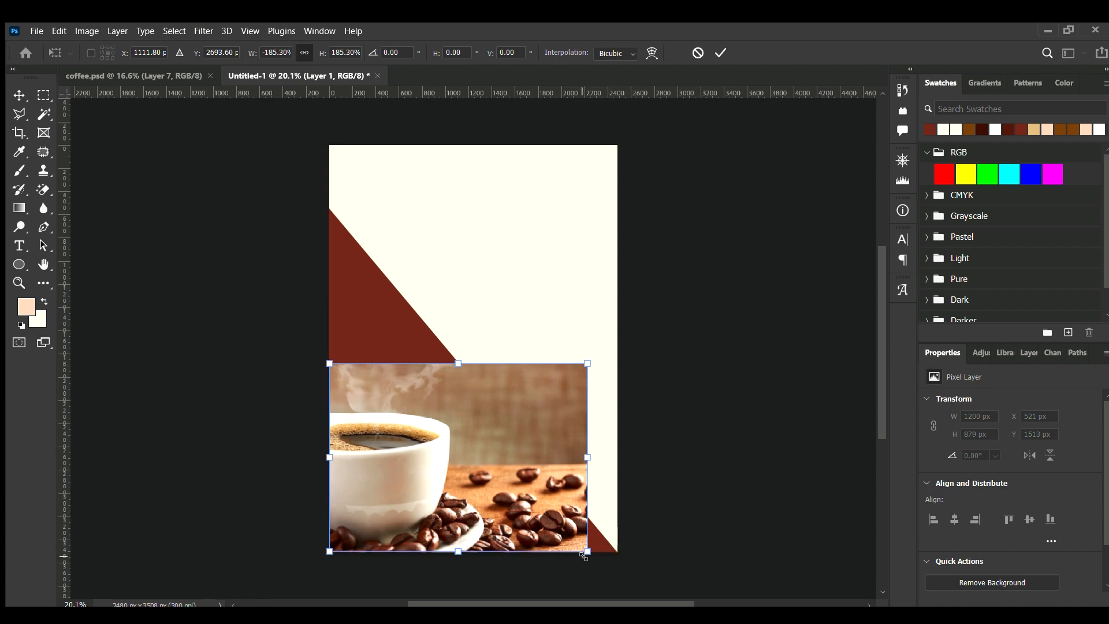
{"action": "left_click_drag", "start_coordinate": [592, 559], "coordinate": [631, 562]}
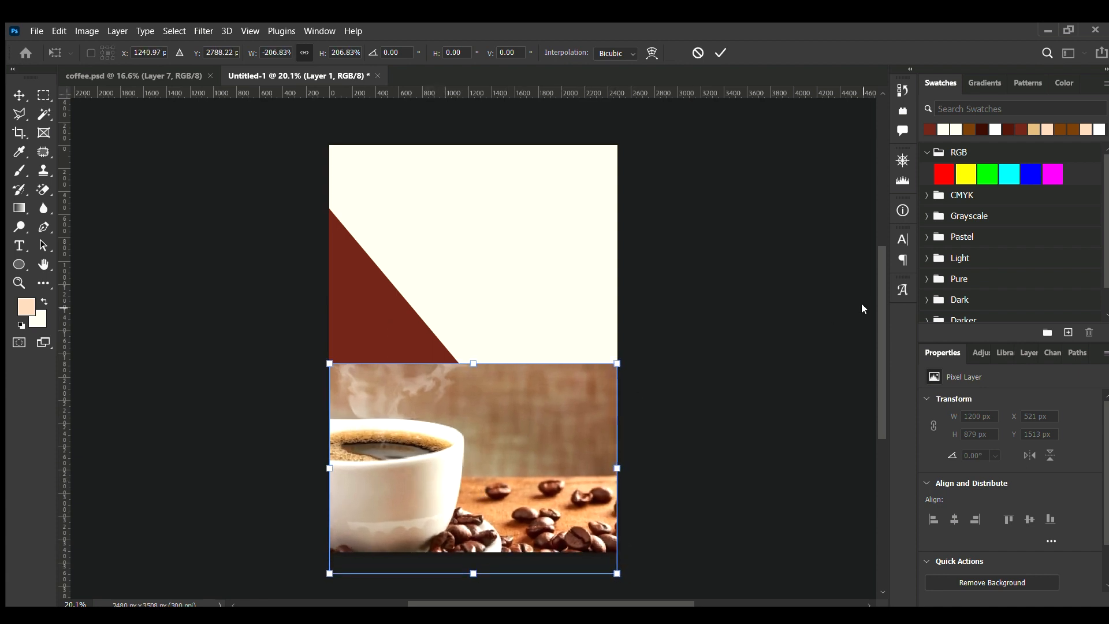
{"action": "left_click", "coordinate": [719, 52]}
{"action": "left_click_drag", "start_coordinate": [420, 482], "coordinate": [420, 456]}
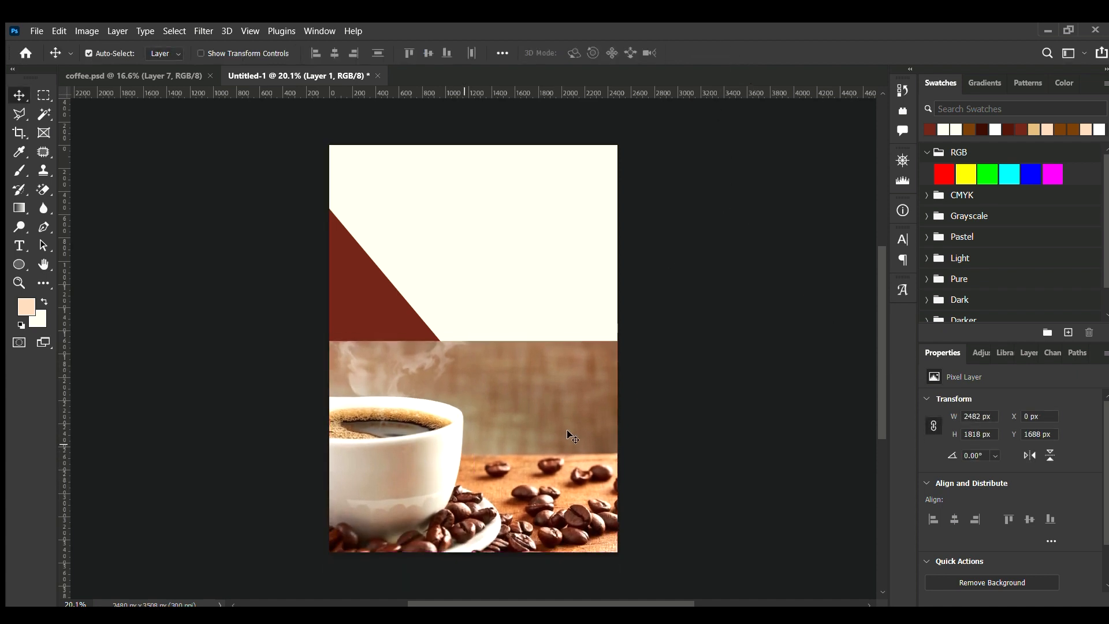
{"action": "left_click", "coordinate": [676, 448]}
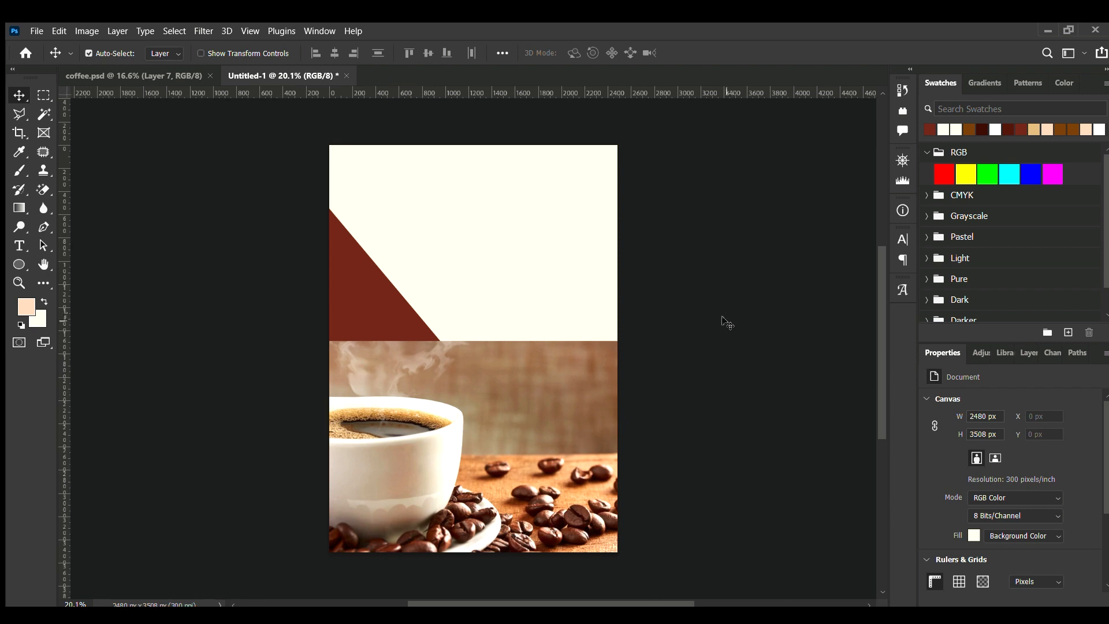
Outline the photo's background above the cup and table with the Polygonal Lasso, leaving a margin around the cup's right side
{"action": "scroll", "coordinate": [727, 322], "scroll_direction": "up", "scroll_amount": 2}
{"action": "scroll", "coordinate": [725, 321], "scroll_direction": "down", "scroll_amount": 3}
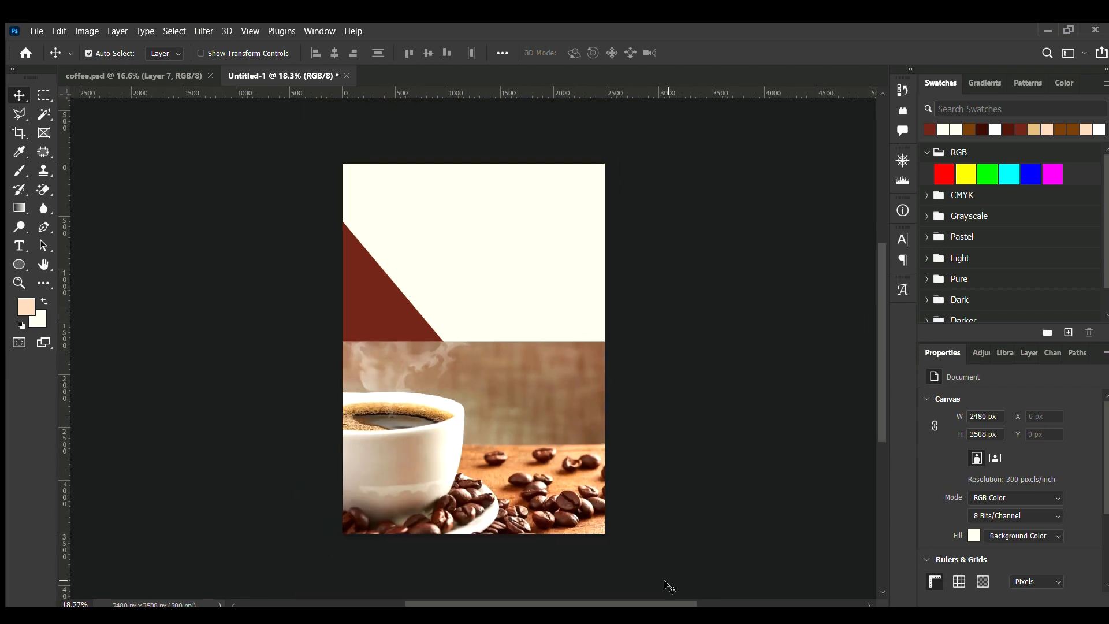
{"action": "scroll", "coordinate": [358, 466], "scroll_direction": "up", "scroll_amount": 5}
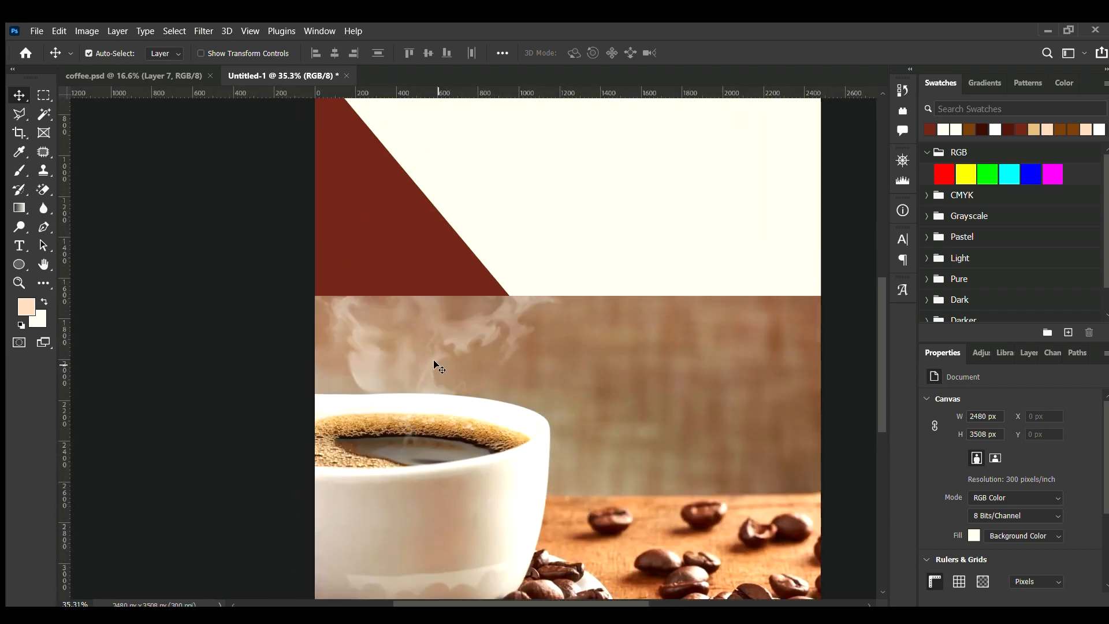
{"action": "scroll", "coordinate": [571, 372], "scroll_direction": "up", "scroll_amount": 2}
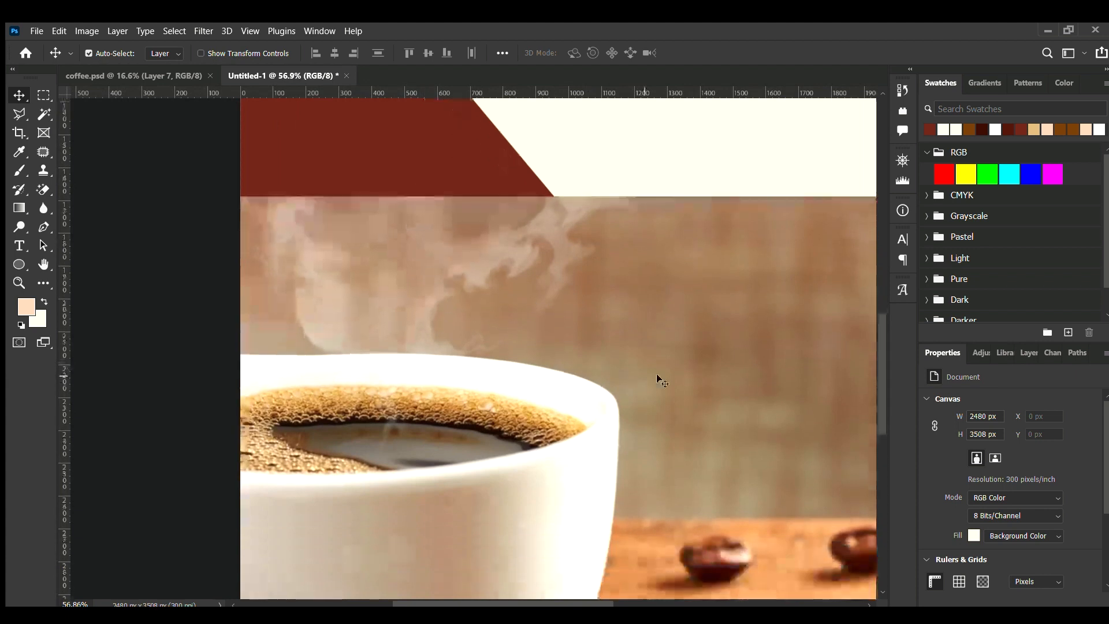
{"action": "scroll", "coordinate": [725, 404], "scroll_direction": "right", "scroll_amount": 8}
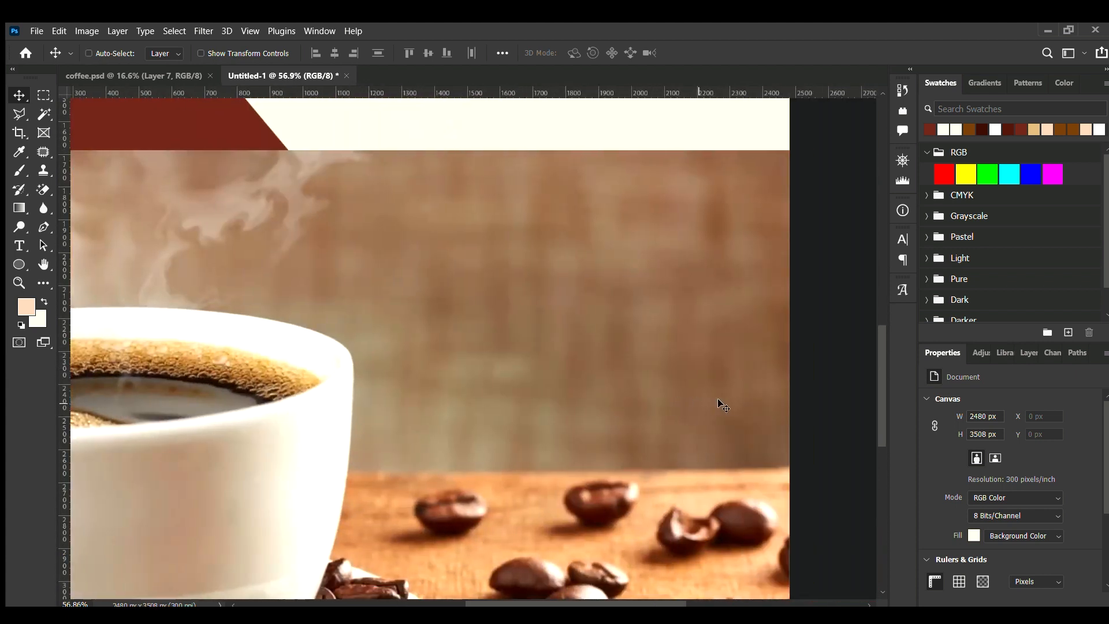
{"action": "scroll", "coordinate": [427, 401], "scroll_direction": "up", "scroll_amount": 1}
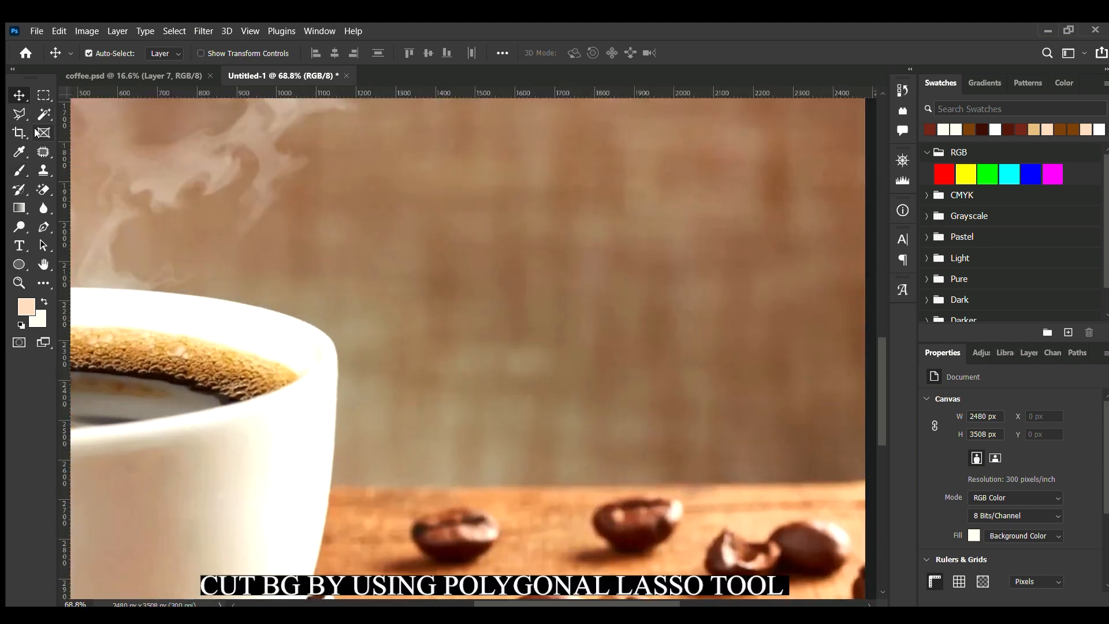
{"action": "left_click", "coordinate": [12, 115]}
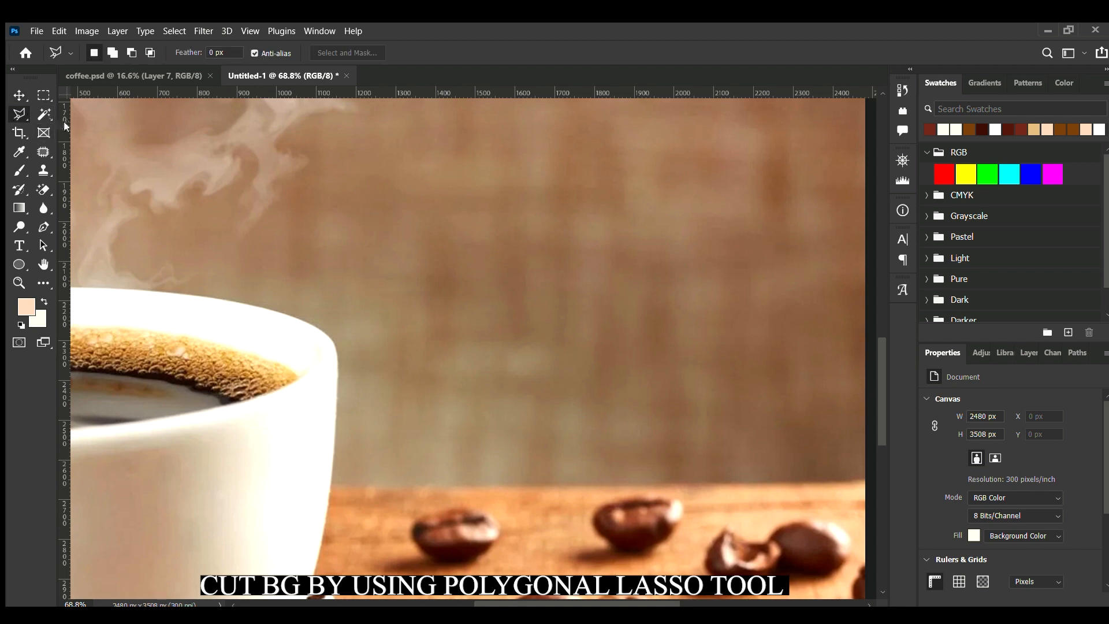
{"action": "scroll", "coordinate": [345, 486], "scroll_direction": "up", "scroll_amount": 2}
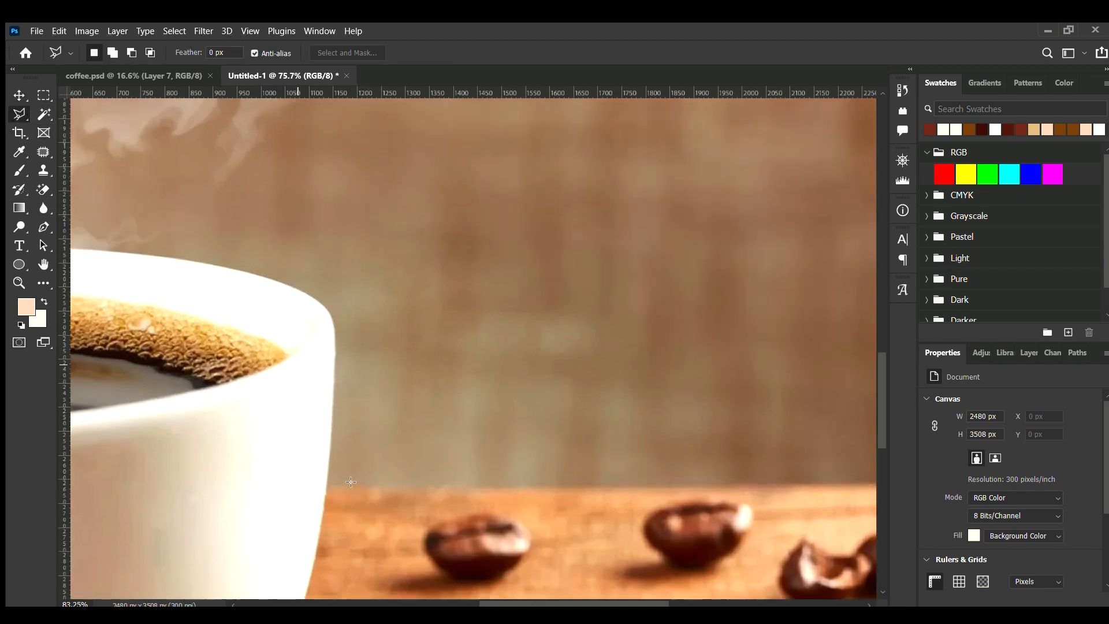
{"action": "left_click", "coordinate": [325, 483]}
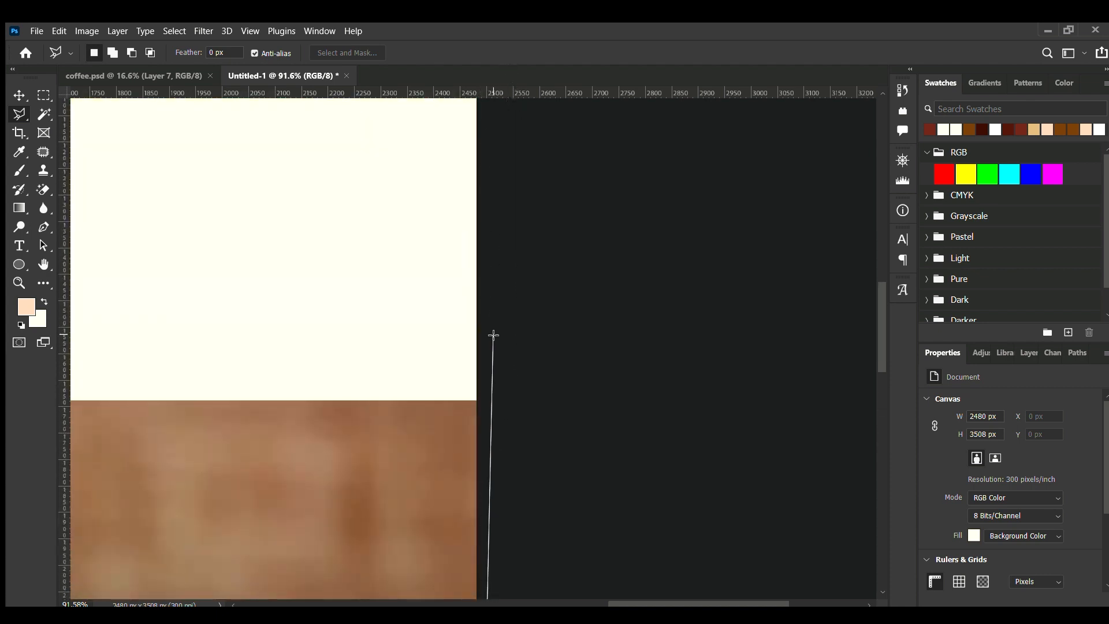
{"action": "left_click", "coordinate": [493, 335]}
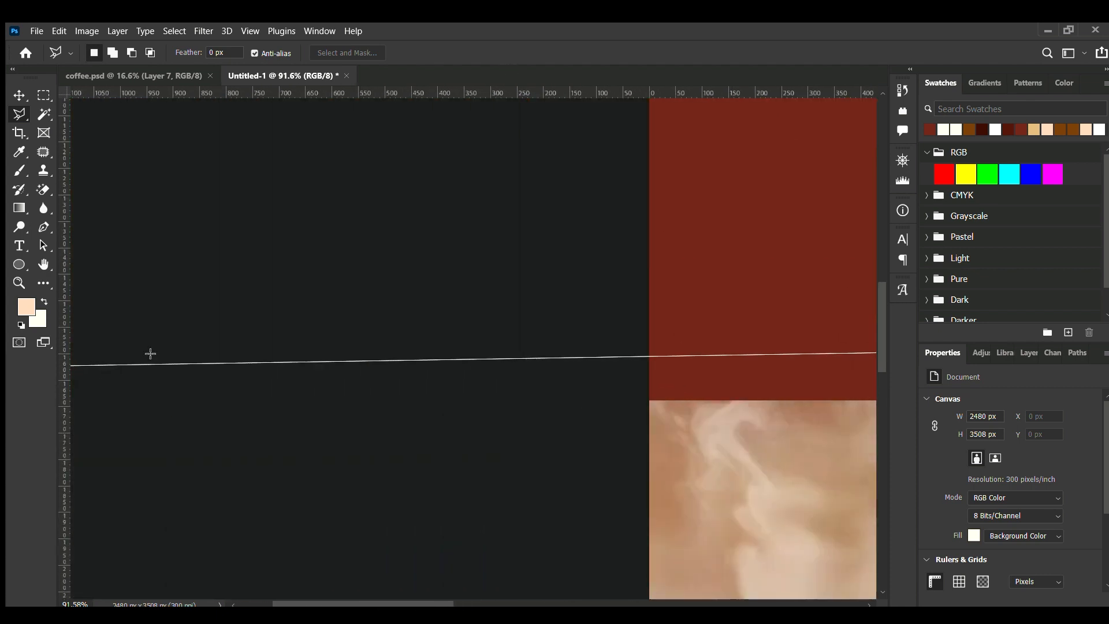
{"action": "left_click", "coordinate": [569, 386]}
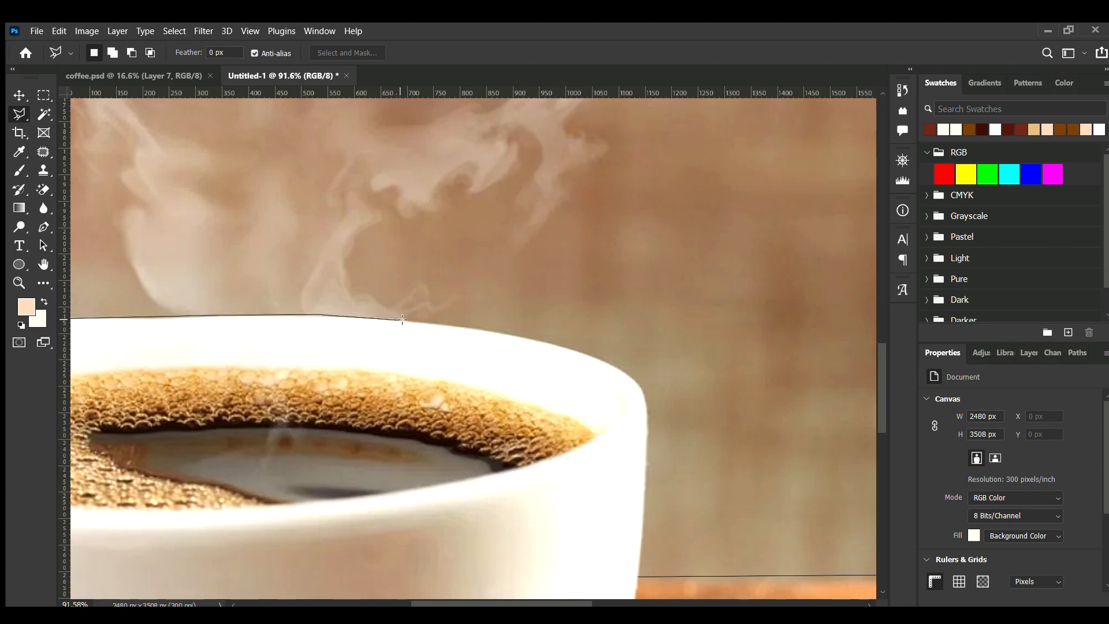
{"action": "left_click", "coordinate": [633, 333]}
{"action": "left_click", "coordinate": [686, 376]}
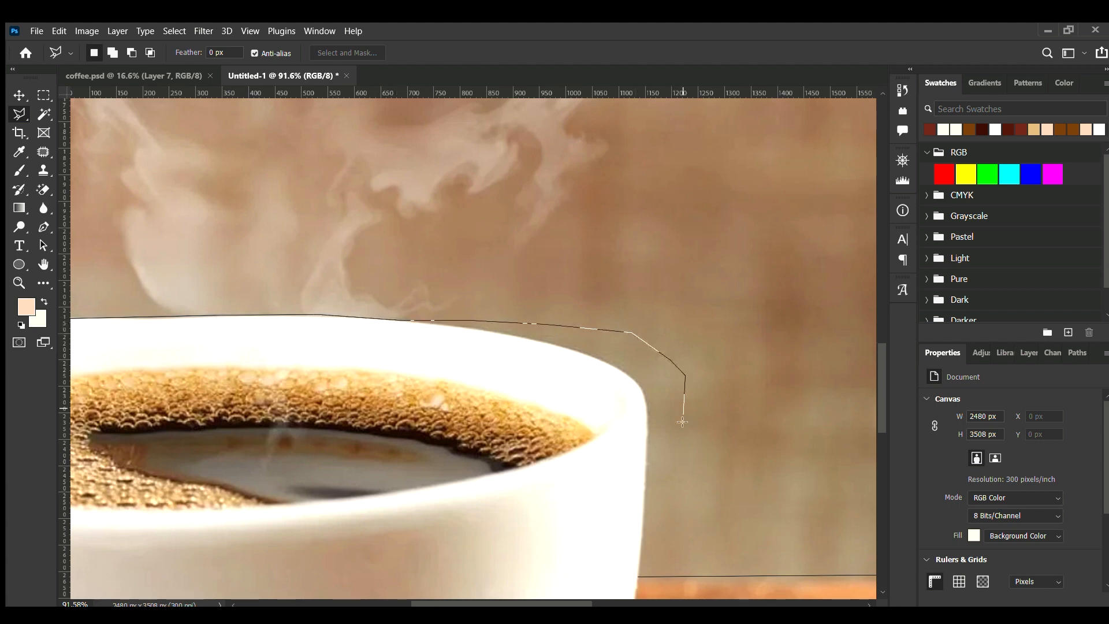
{"action": "left_click", "coordinate": [640, 575]}
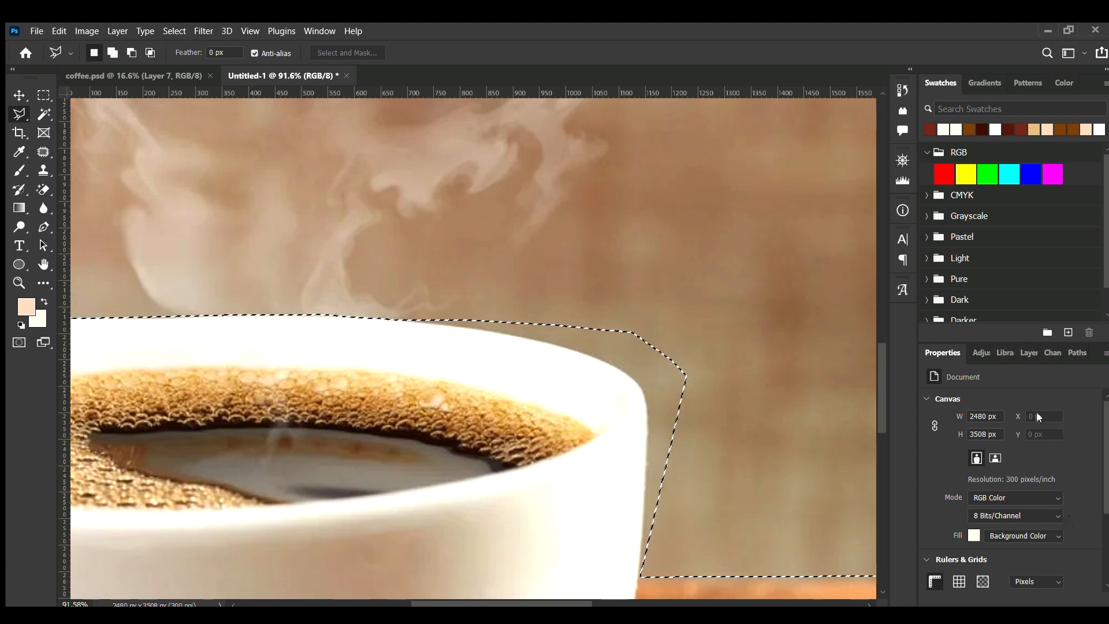
Delete the selected background from the coffee photo's layer and clear the selection
{"action": "left_click", "coordinate": [1027, 353]}
{"action": "left_click", "coordinate": [991, 443]}
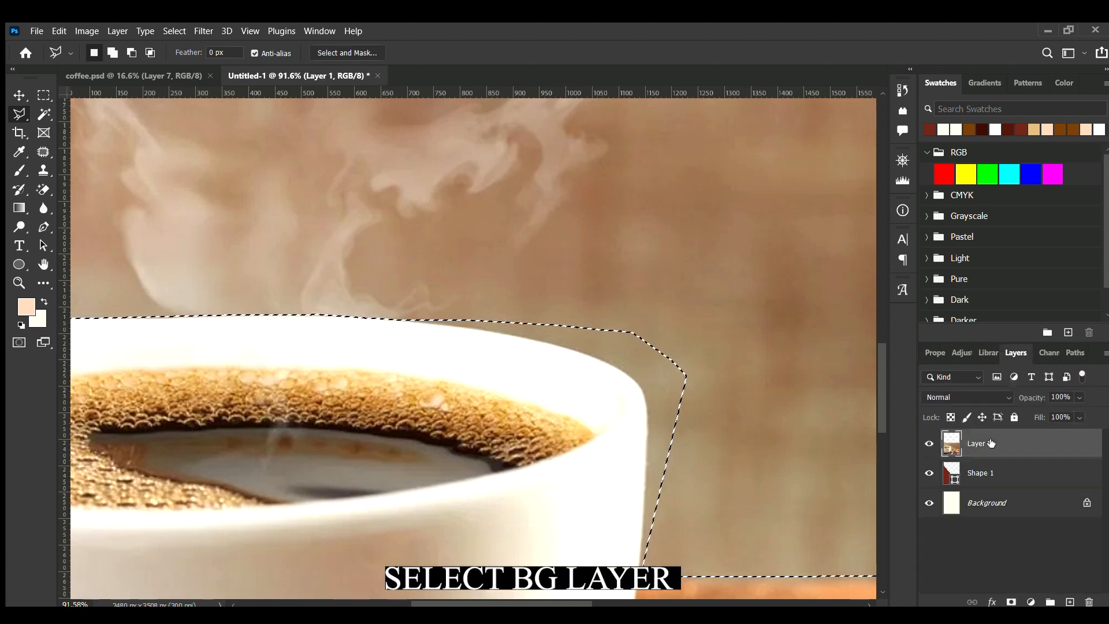
{"action": "key", "text": "Delete"}
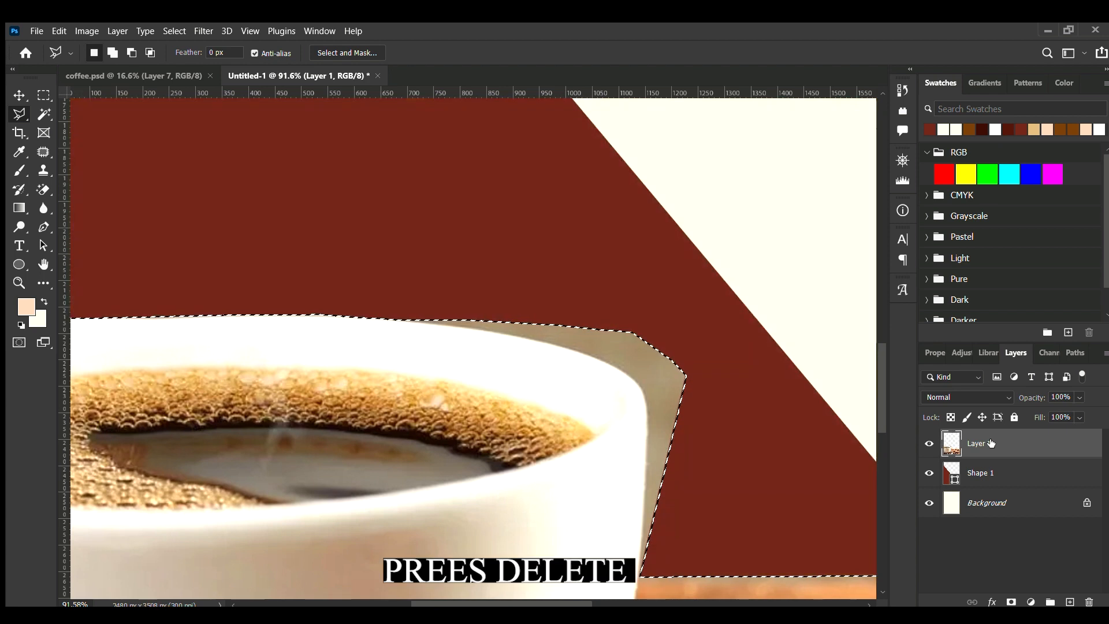
{"action": "key", "text": "ctrl+d"}
{"action": "key", "text": "ctrl+0"}
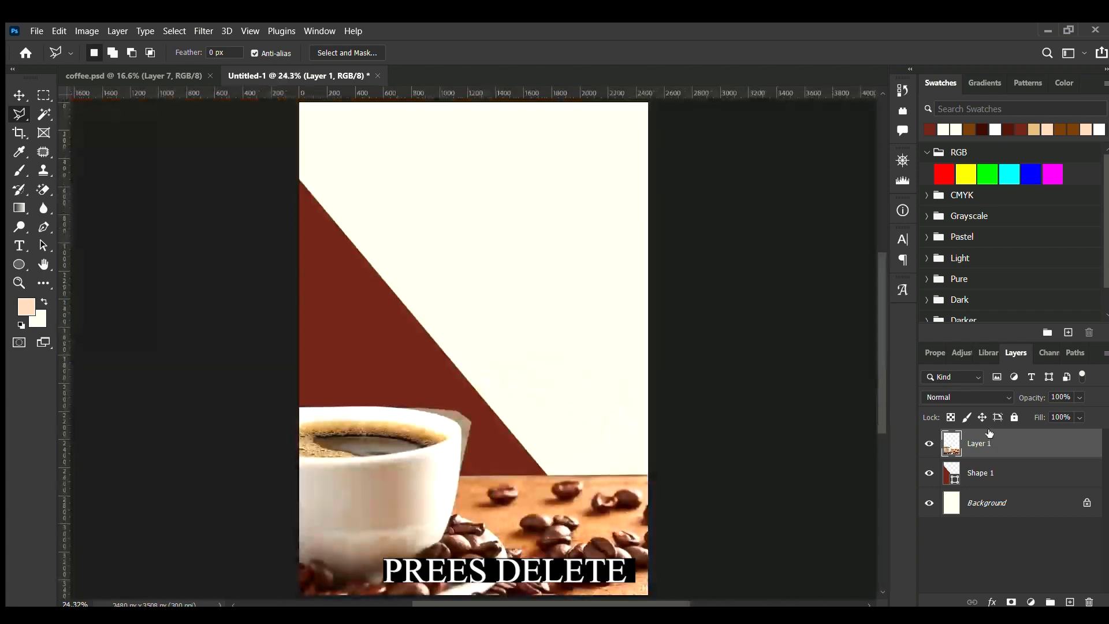
Erase the leftover background strip along the cup's right rim and side
{"action": "scroll", "coordinate": [487, 343], "scroll_direction": "up", "scroll_amount": 3}
{"action": "scroll", "coordinate": [488, 346], "scroll_direction": "up", "scroll_amount": 1}
{"action": "scroll", "coordinate": [488, 345], "scroll_direction": "down", "scroll_amount": 3}
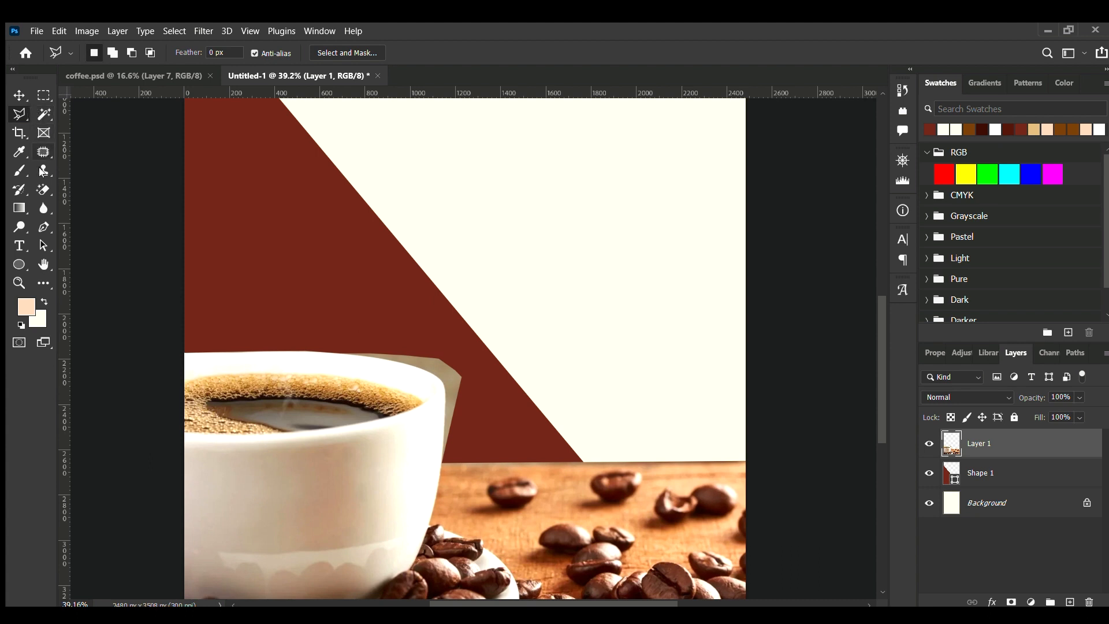
{"action": "left_click", "coordinate": [44, 190]}
{"action": "left_click", "coordinate": [444, 376]}
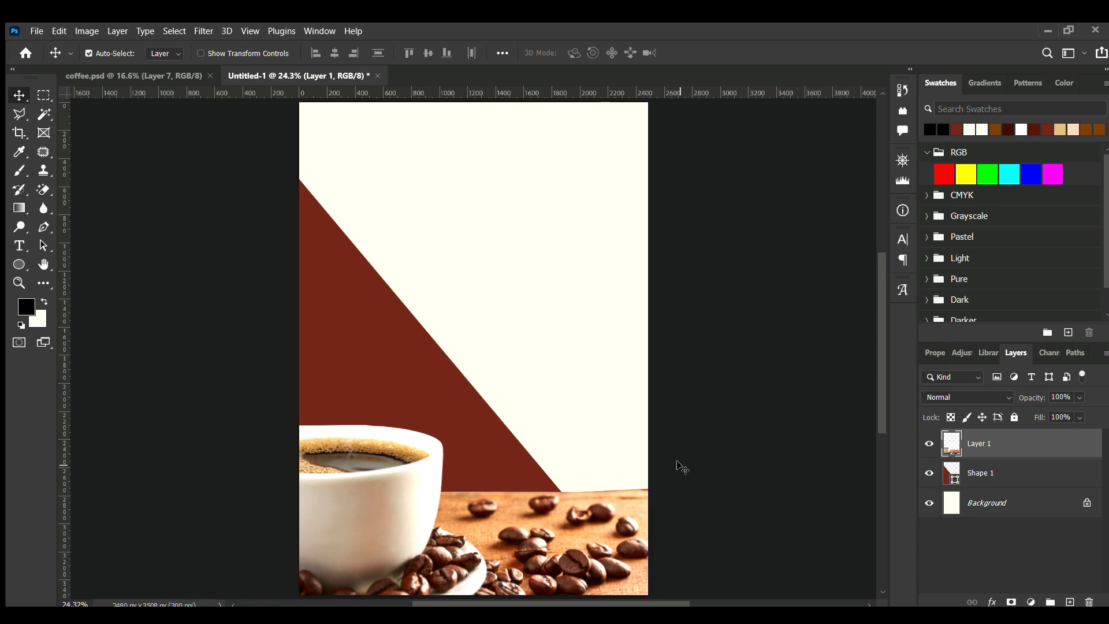
Paste the coffee beans picture into the poster as a new layer above the coffee cup
{"action": "scroll", "coordinate": [678, 461], "scroll_direction": "down", "scroll_amount": 2}
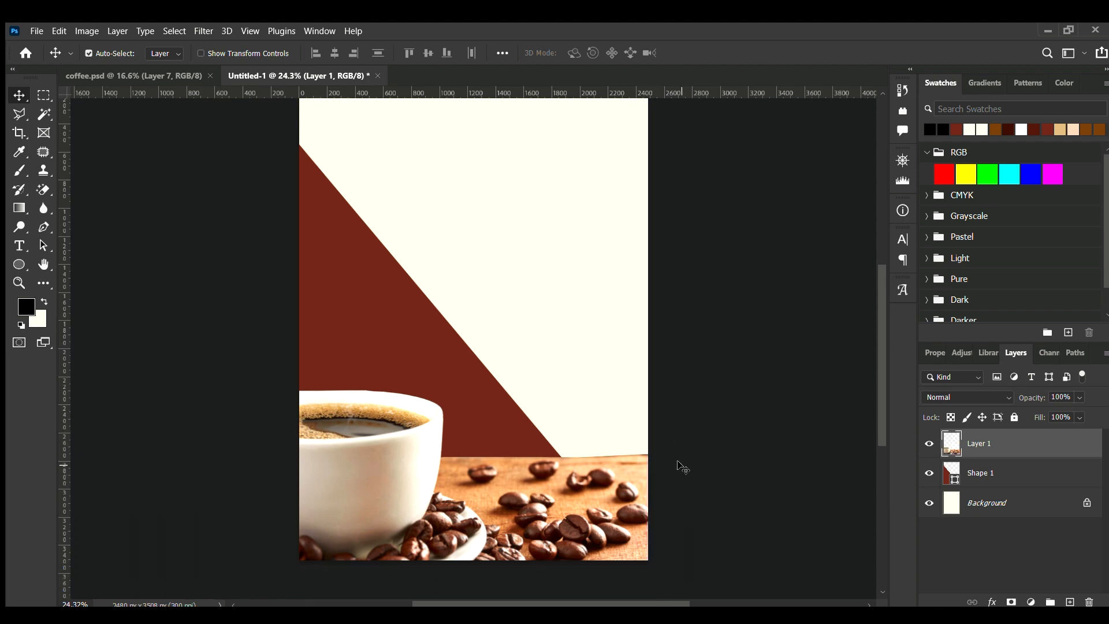
{"action": "scroll", "coordinate": [679, 437], "scroll_direction": "down", "scroll_amount": 2}
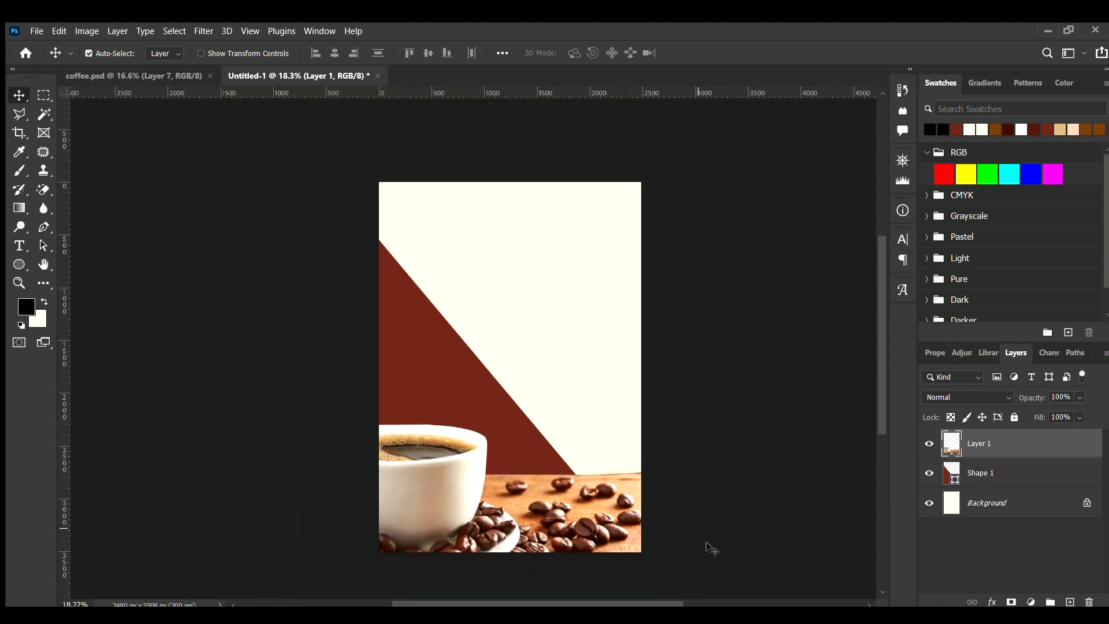
{"action": "key", "text": "ctrl+v"}
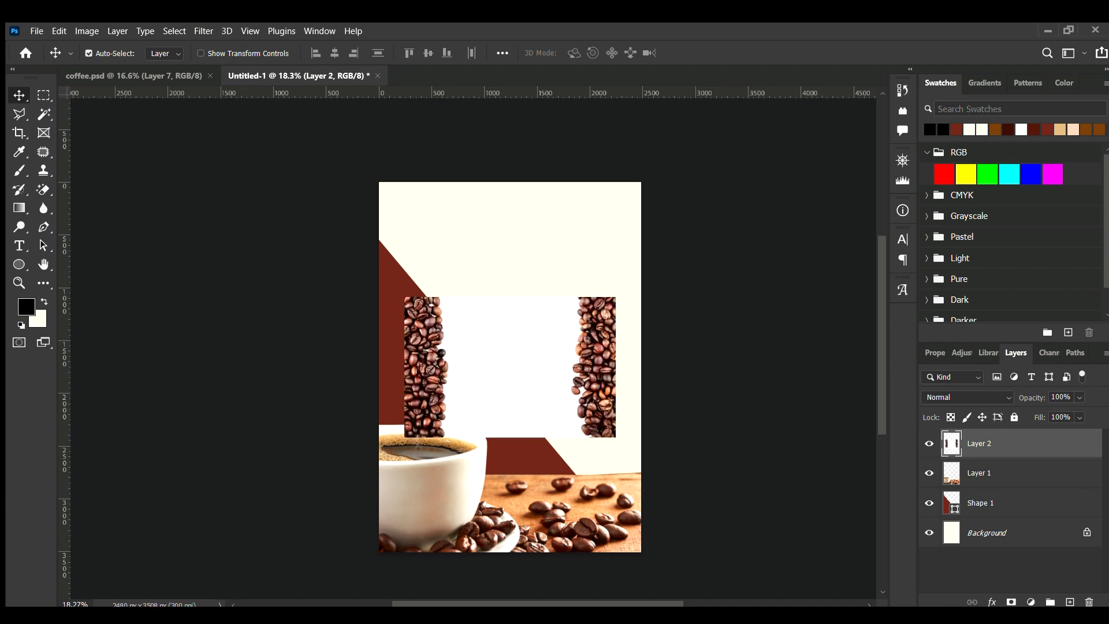
{"action": "scroll", "coordinate": [503, 367], "scroll_direction": "up", "scroll_amount": 4}
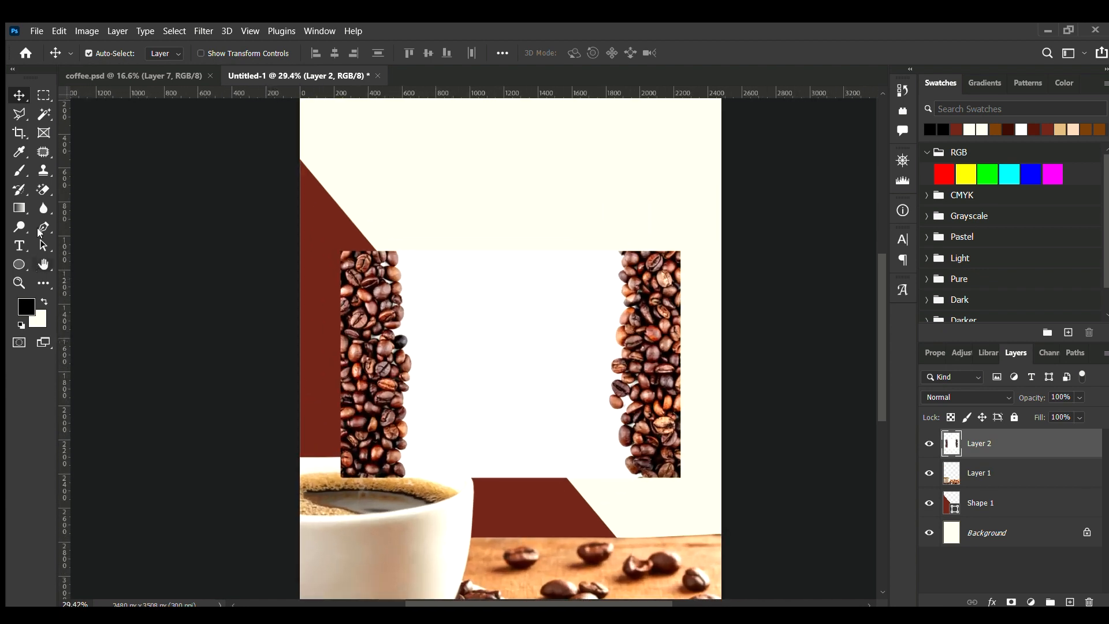
Erase the white background of the coffee beans picture and delete its left column of beans
{"action": "left_click", "coordinate": [43, 189]}
{"action": "left_click", "coordinate": [524, 332]}
{"action": "left_click", "coordinate": [44, 95]}
{"action": "left_click_drag", "start_coordinate": [347, 247], "coordinate": [459, 489]}
{"action": "key", "text": "Delete"}
{"action": "key", "text": "ctrl+d"}
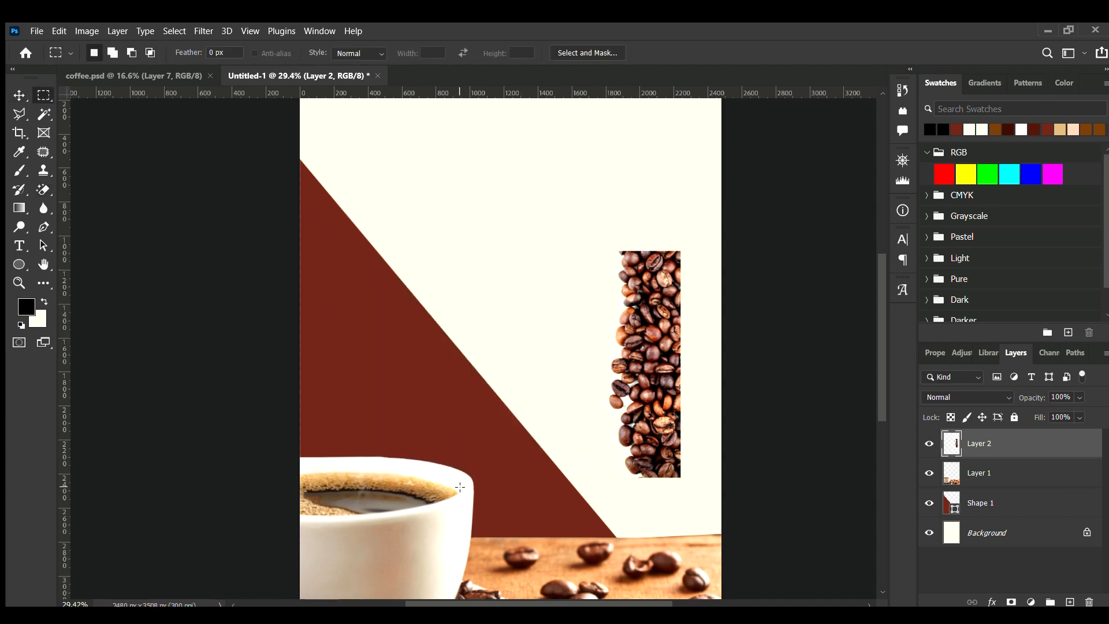
Rotate the remaining bean column to horizontal and place the strip along the poster's bottom-left edge, in front of the cup
{"action": "key", "text": "v"}
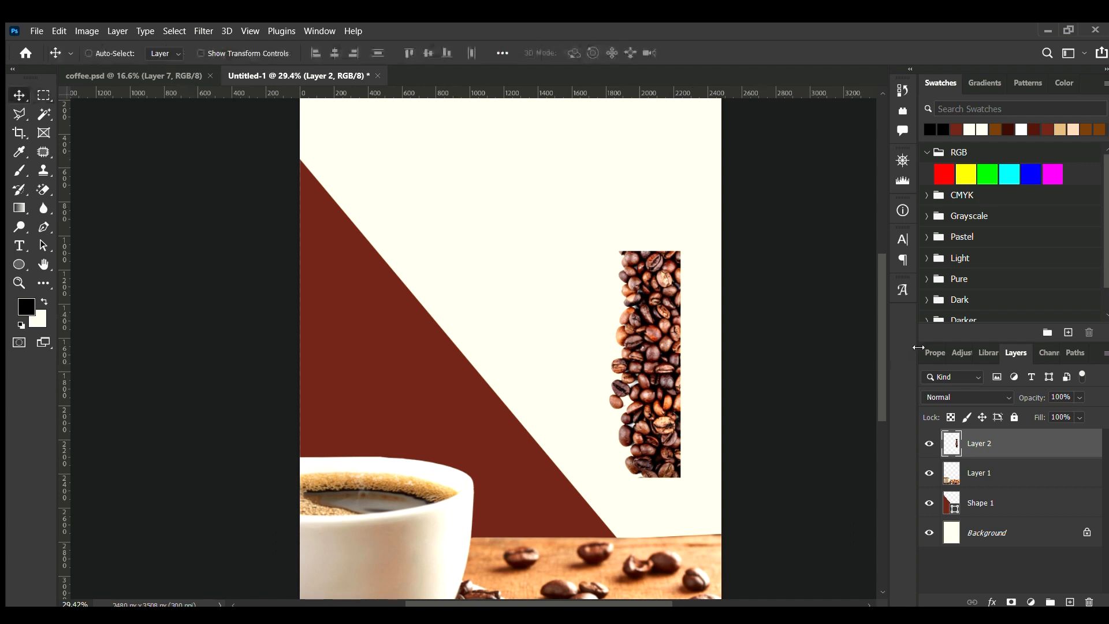
{"action": "key", "text": "ctrl+t"}
{"action": "left_click_drag", "start_coordinate": [465, 235], "coordinate": [702, 242]}
{"action": "left_click", "coordinate": [723, 46]}
{"action": "left_click", "coordinate": [824, 259]}
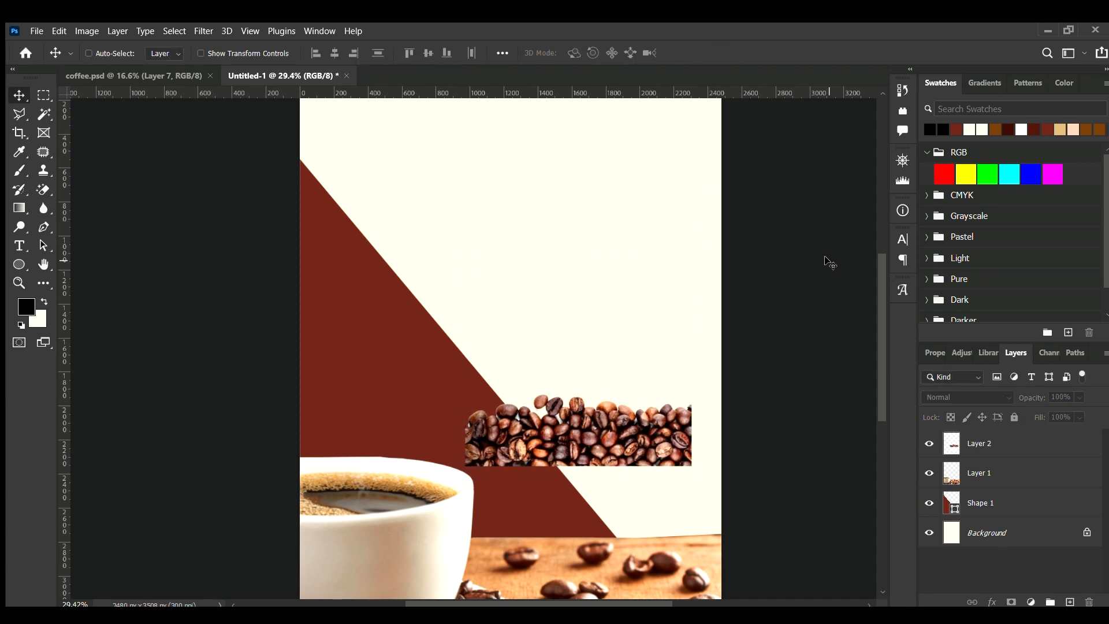
{"action": "key", "text": "ctrl+0"}
{"action": "left_click_drag", "start_coordinate": [528, 416], "coordinate": [379, 523]}
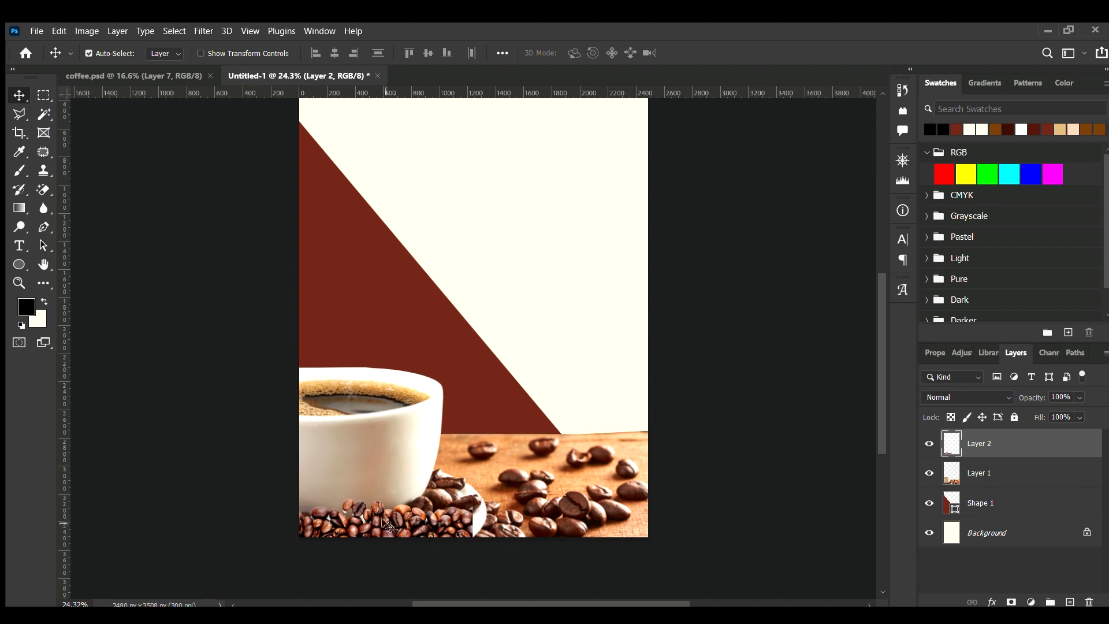
Add two more bean strips from coffee.psd to fill the rest of the poster's bottom edge, then clear the layer selection
{"action": "key", "text": "ctrl"}
{"action": "scroll", "coordinate": [388, 523], "scroll_direction": "up", "scroll_amount": 2}
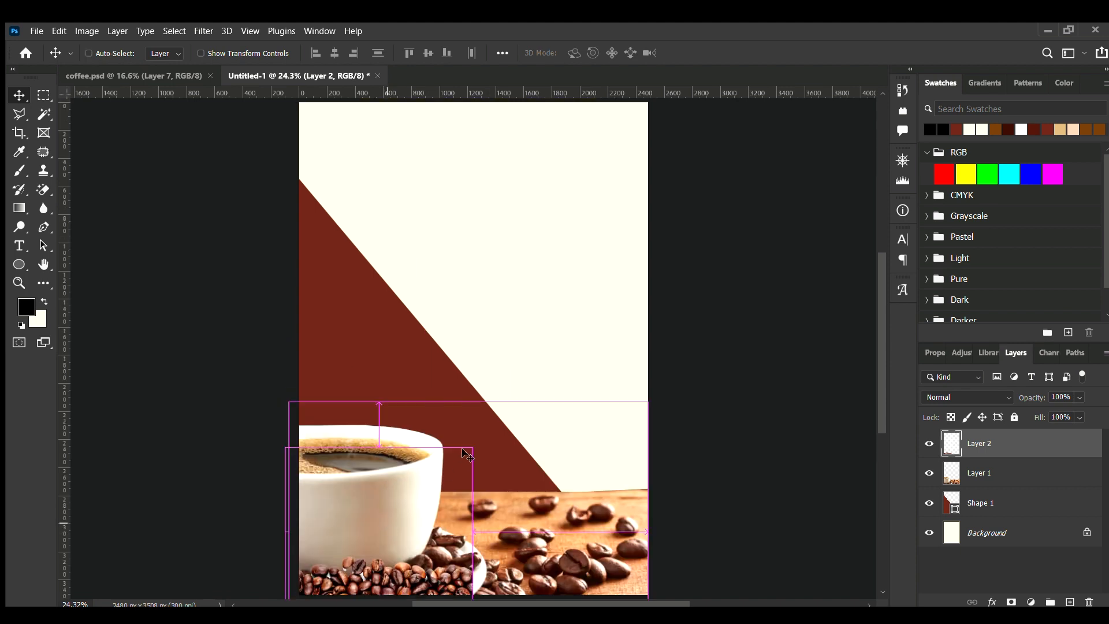
{"action": "scroll", "coordinate": [475, 450], "scroll_direction": "down", "scroll_amount": 2}
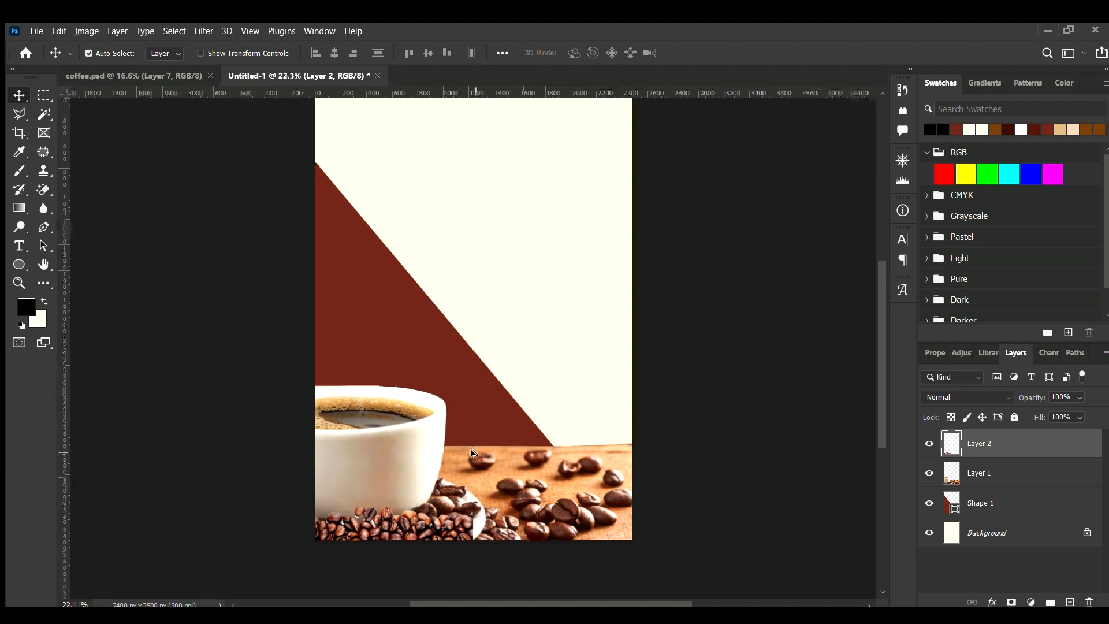
{"action": "scroll", "coordinate": [475, 450], "scroll_direction": "down", "scroll_amount": 1}
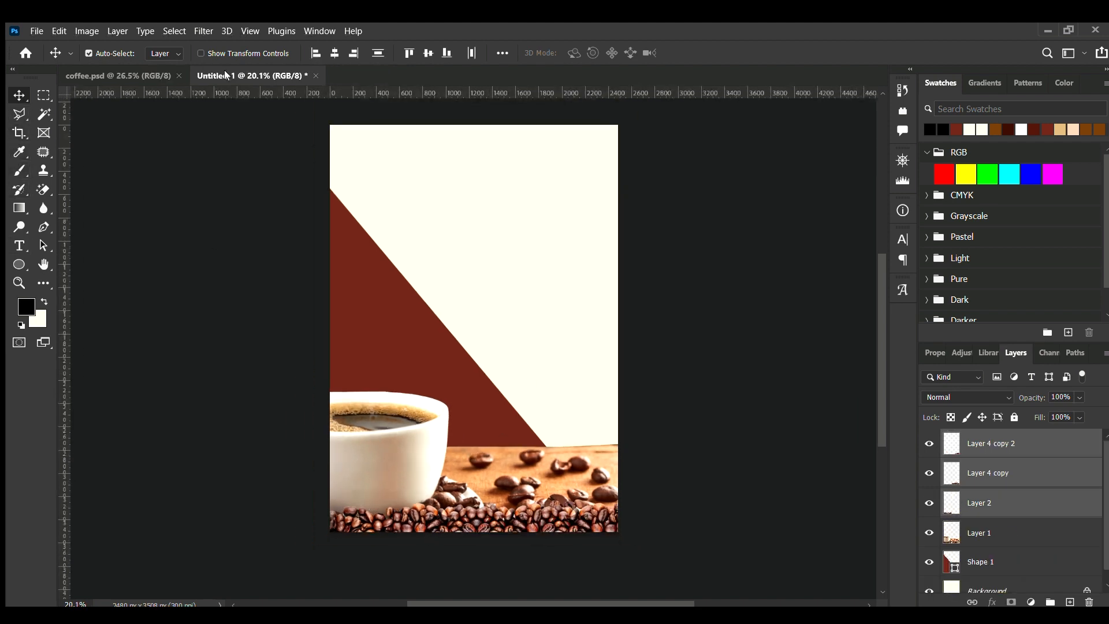
{"action": "left_click", "coordinate": [711, 323]}
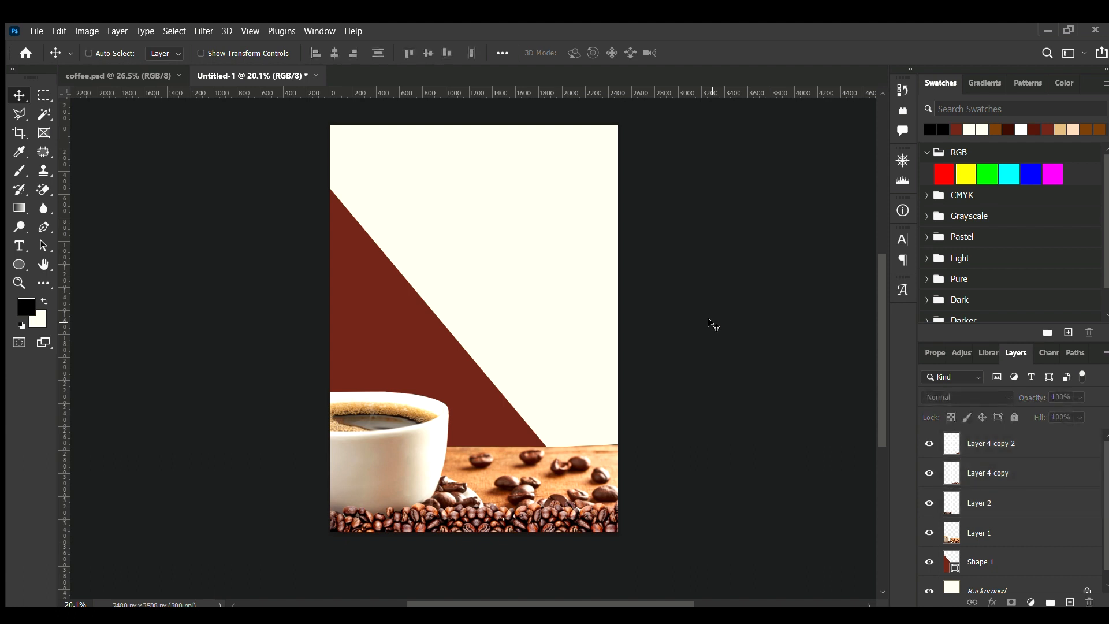
Bring THE CAFE logo from coffee.psd into the poster and move it off the red shape onto the cream area
{"action": "scroll", "coordinate": [711, 323], "scroll_direction": "up", "scroll_amount": 2}
{"action": "scroll", "coordinate": [709, 322], "scroll_direction": "down", "scroll_amount": 2}
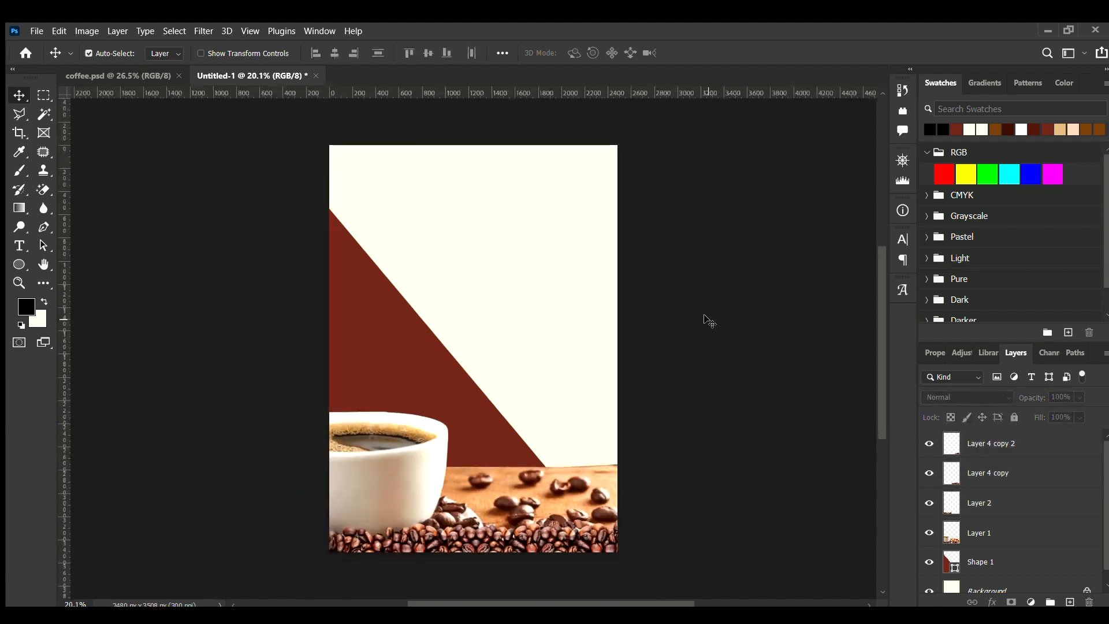
{"action": "scroll", "coordinate": [710, 322], "scroll_direction": "up", "scroll_amount": 1}
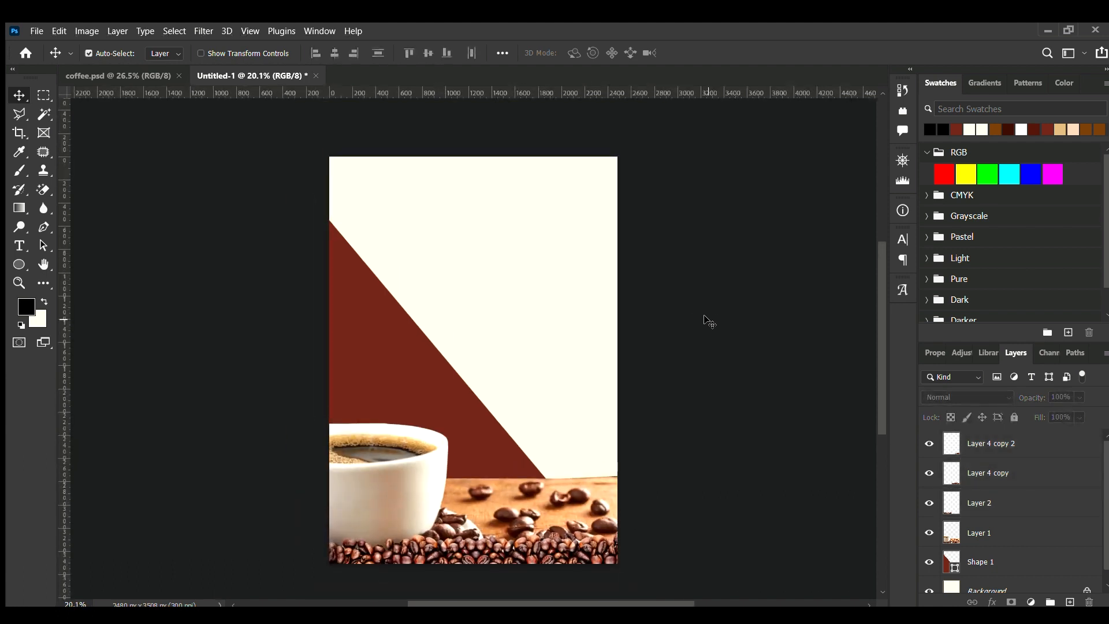
{"action": "scroll", "coordinate": [710, 322], "scroll_direction": "down", "scroll_amount": 1}
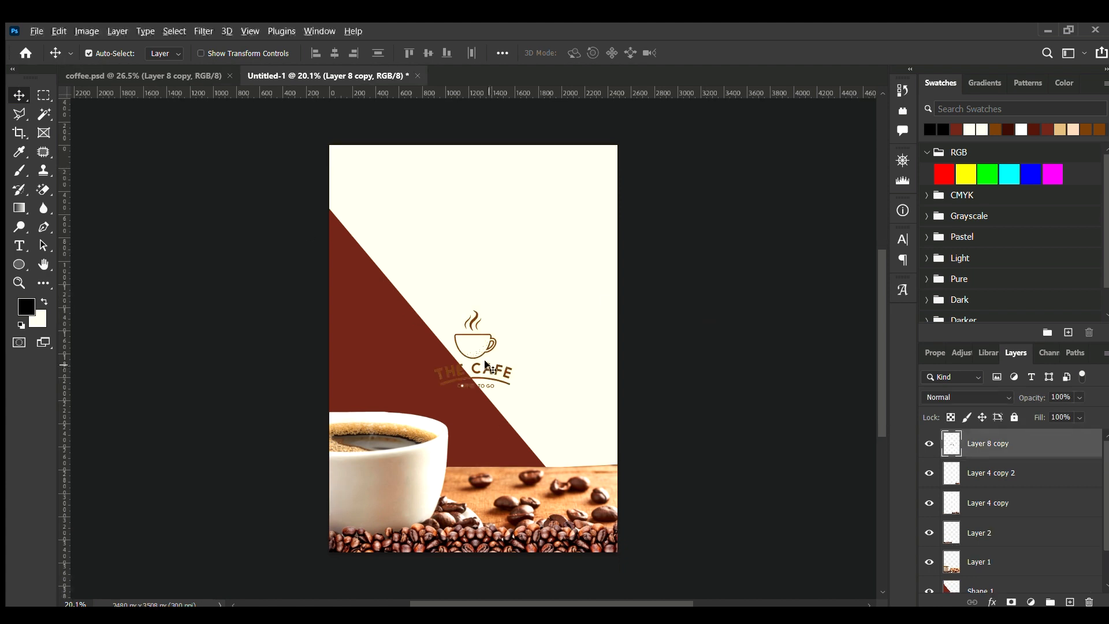
{"action": "scroll", "coordinate": [485, 361], "scroll_direction": "up", "scroll_amount": 10}
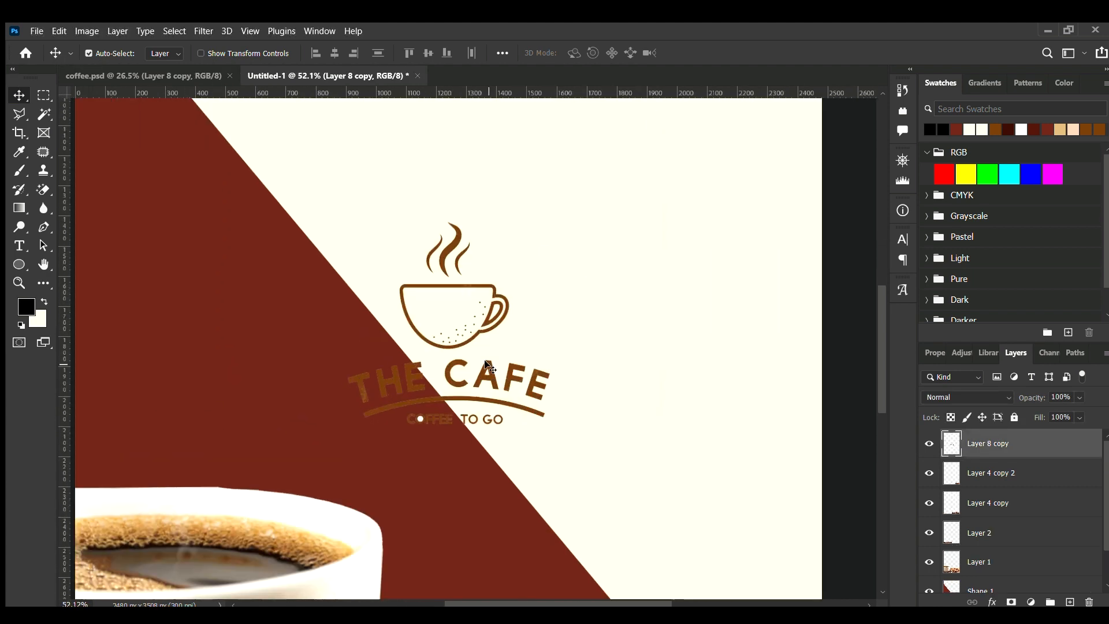
{"action": "scroll", "coordinate": [486, 361], "scroll_direction": "up", "scroll_amount": 4}
{"action": "left_click_drag", "start_coordinate": [473, 386], "coordinate": [493, 211]}
{"action": "scroll", "coordinate": [504, 248], "scroll_direction": "up", "scroll_amount": 3}
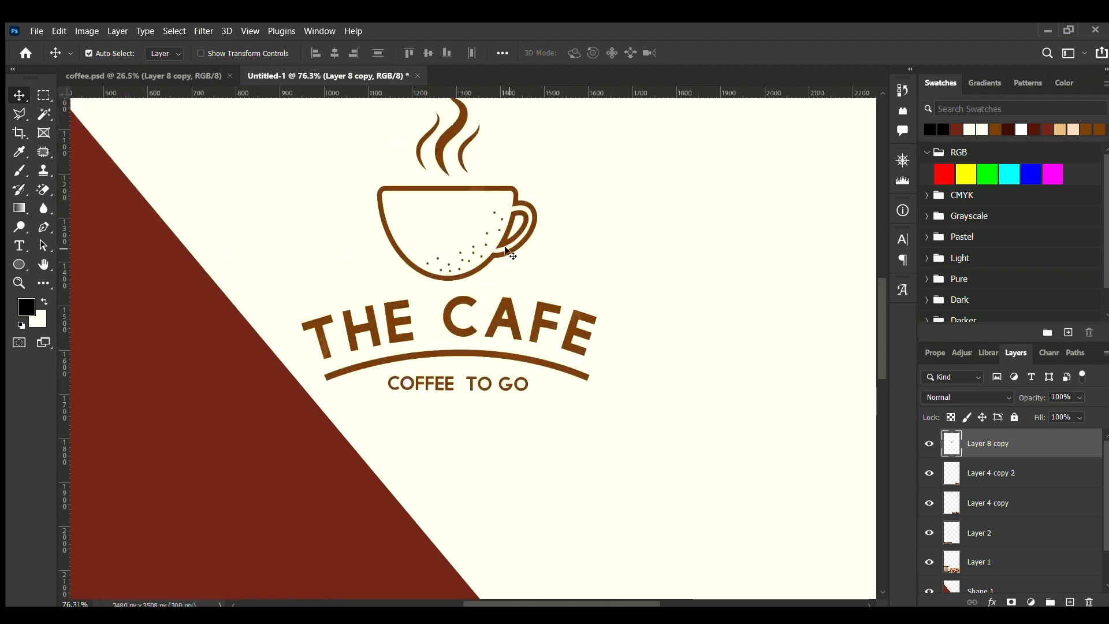
{"action": "left_click_drag", "start_coordinate": [506, 386], "coordinate": [498, 305]}
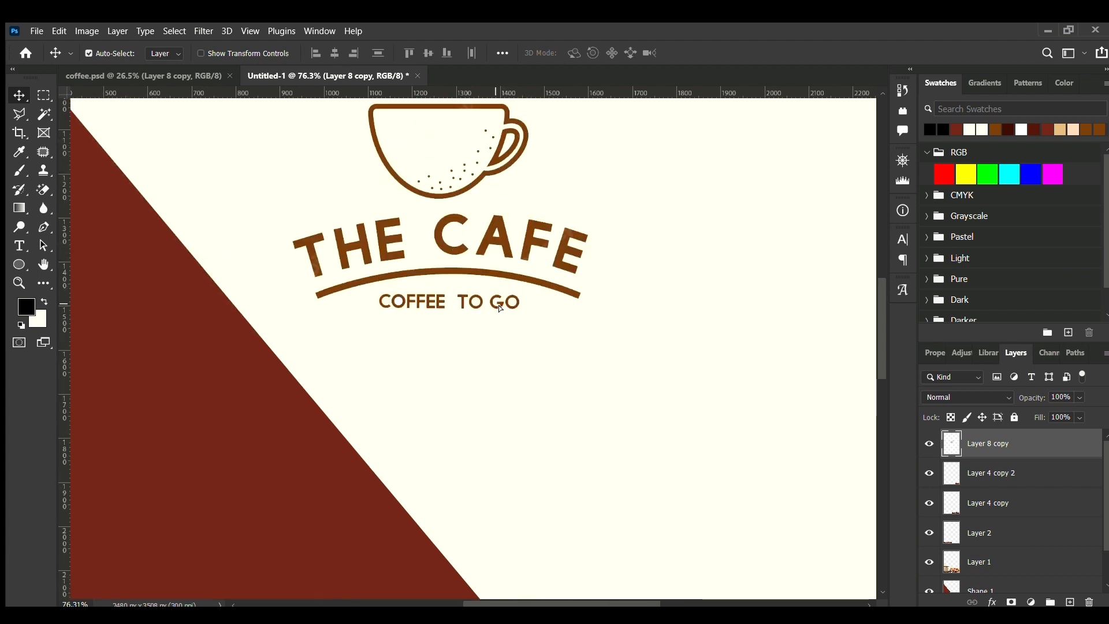
{"action": "key", "text": "ctrl+0"}
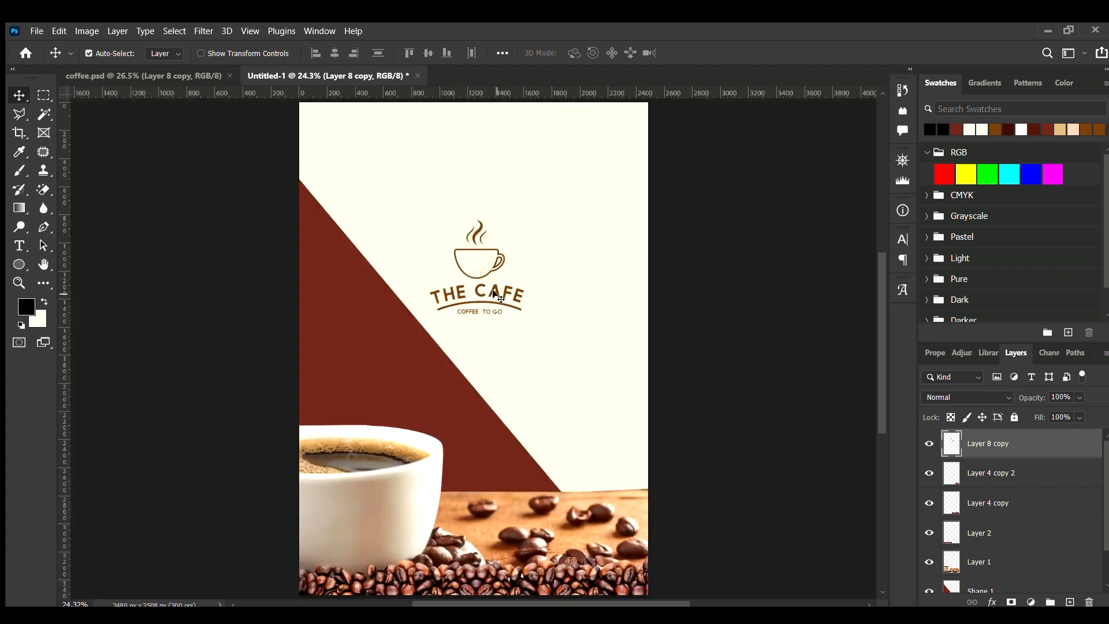
Move THE CAFE logo farther up, near the middle of the poster's top edge
{"action": "left_click", "coordinate": [498, 295], "text": "shift"}
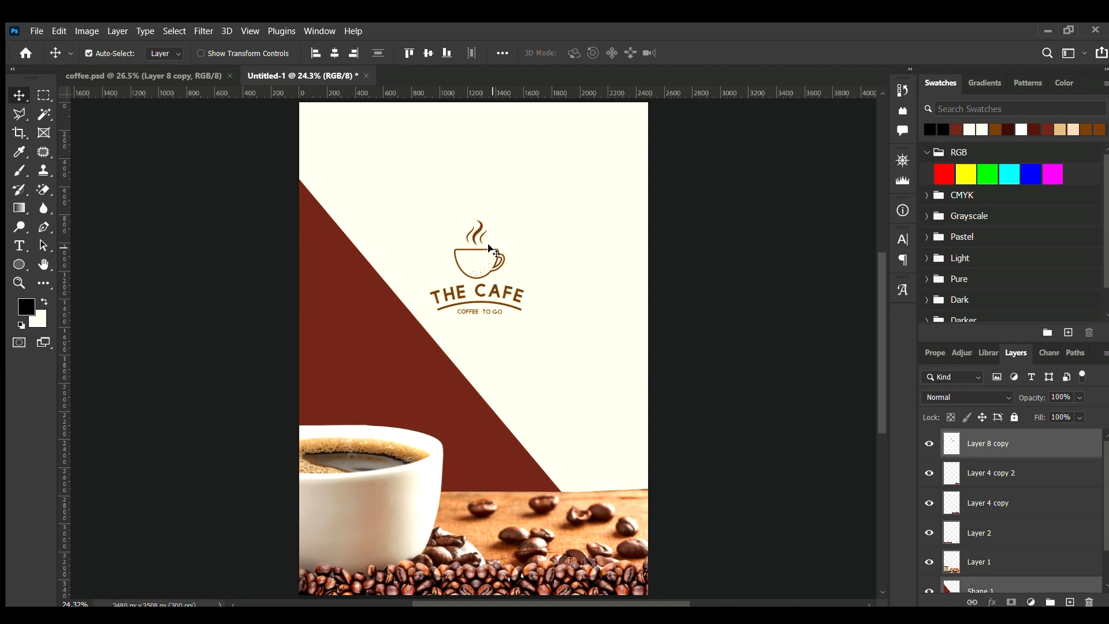
{"action": "left_click", "coordinate": [569, 305]}
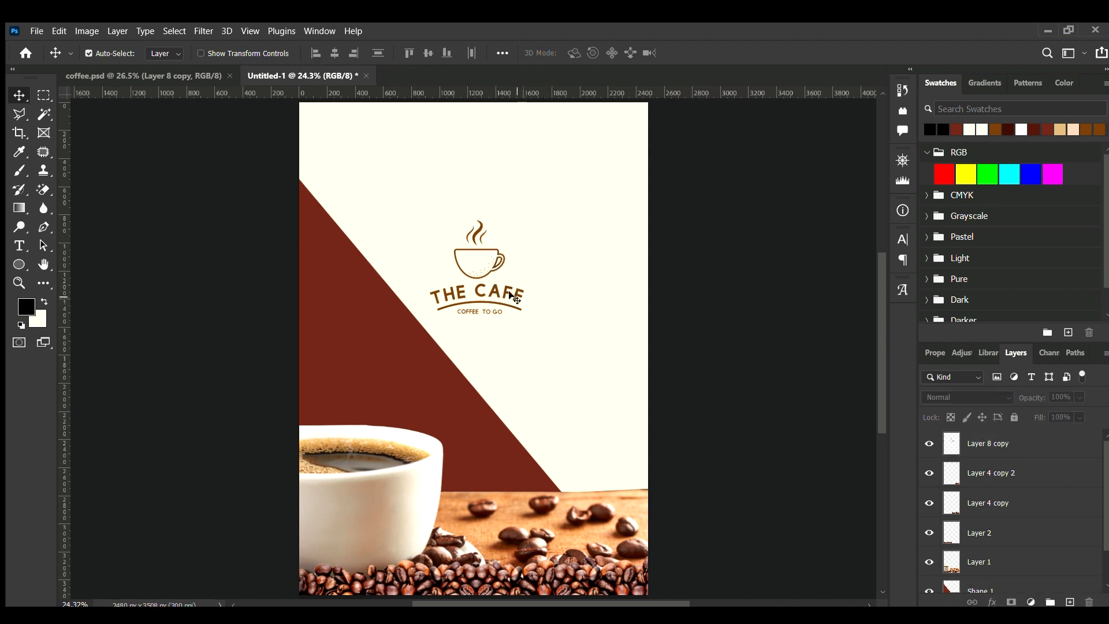
{"action": "scroll", "coordinate": [496, 291], "scroll_direction": "up", "scroll_amount": 4}
{"action": "left_click_drag", "start_coordinate": [490, 296], "coordinate": [484, 209]}
{"action": "scroll", "coordinate": [528, 240], "scroll_direction": "up", "scroll_amount": 5}
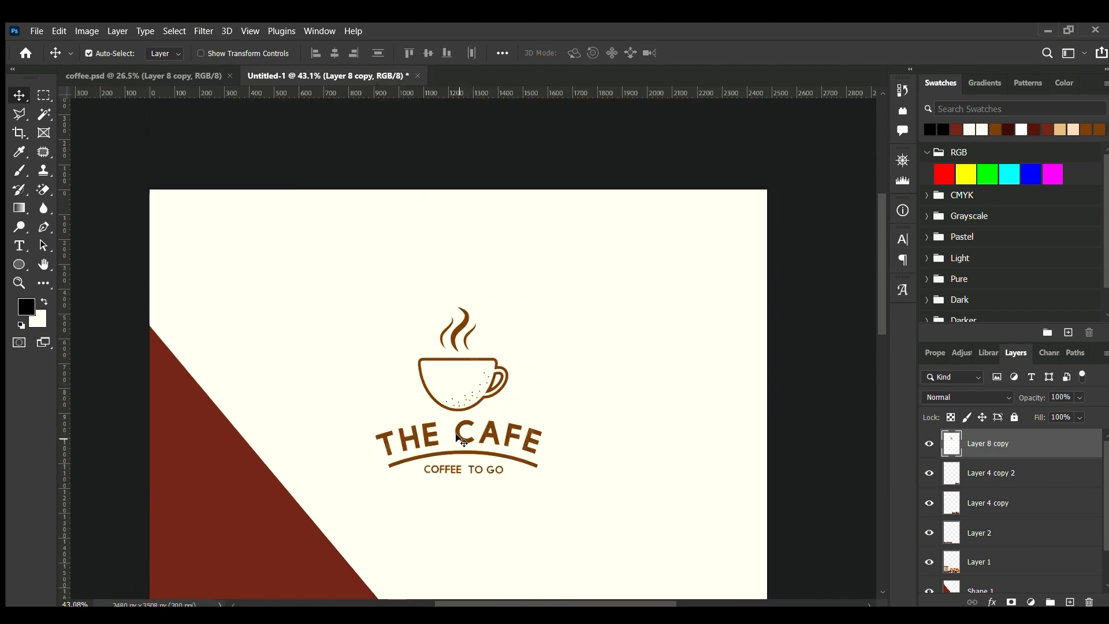
{"action": "left_click_drag", "start_coordinate": [462, 440], "coordinate": [435, 370]}
{"action": "scroll", "coordinate": [434, 370], "scroll_direction": "down", "scroll_amount": 4}
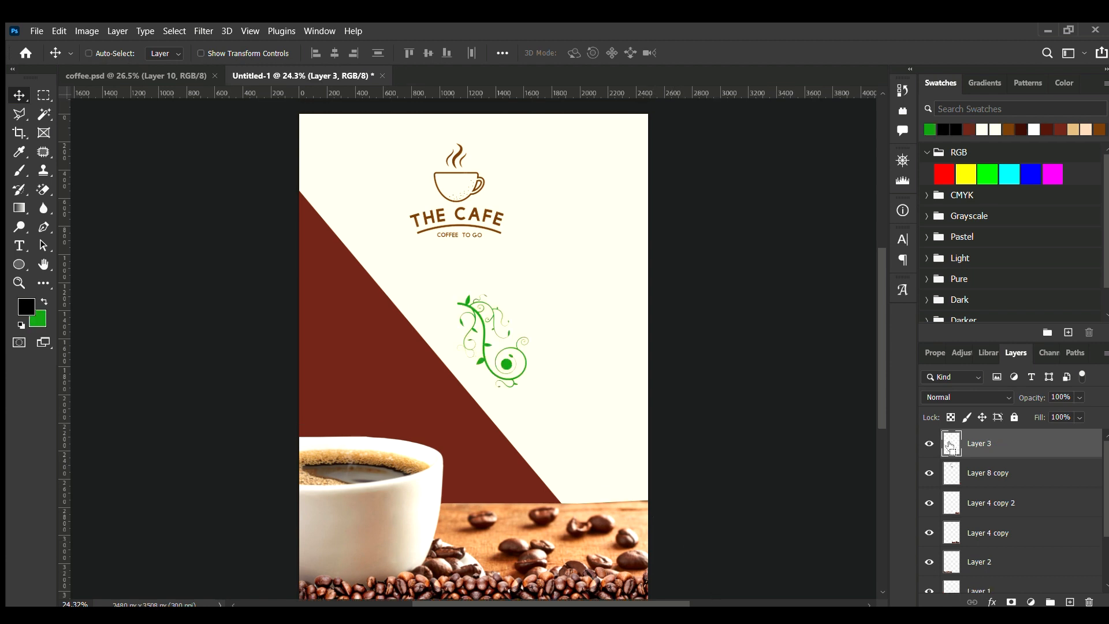
Recolour the green floral ornament with the brown sampled from THE CAFE logo
{"action": "left_click", "coordinate": [942, 447], "text": "ctrl"}
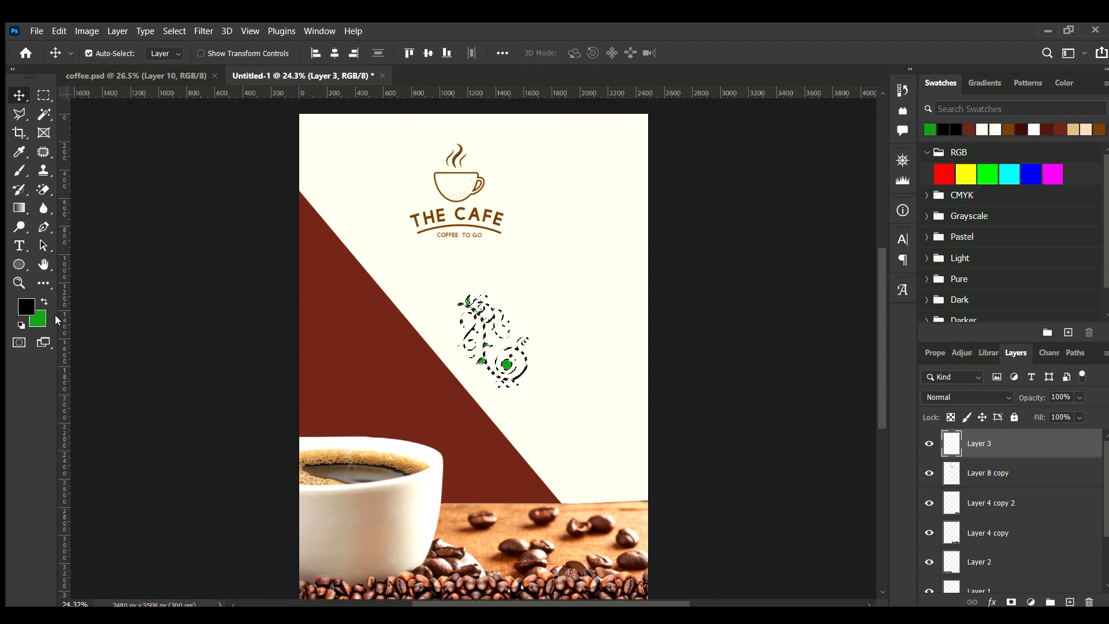
{"action": "key", "text": "i"}
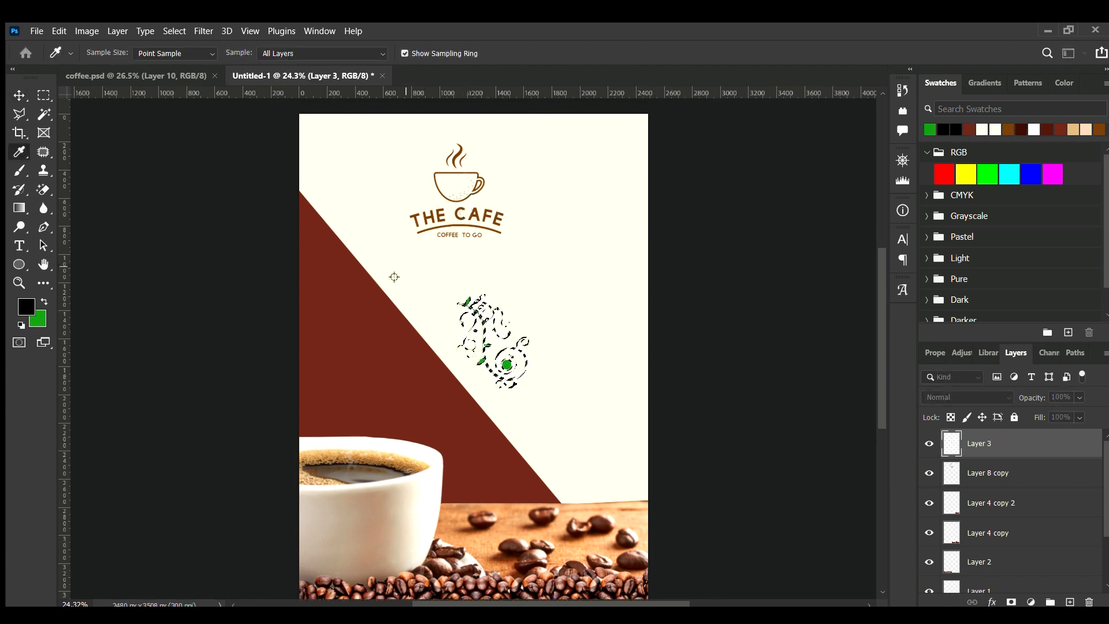
{"action": "key", "text": "v"}
{"action": "scroll", "coordinate": [456, 232], "scroll_direction": "up", "scroll_amount": 3}
{"action": "scroll", "coordinate": [455, 227], "scroll_direction": "up", "scroll_amount": 1}
{"action": "key", "text": "i"}
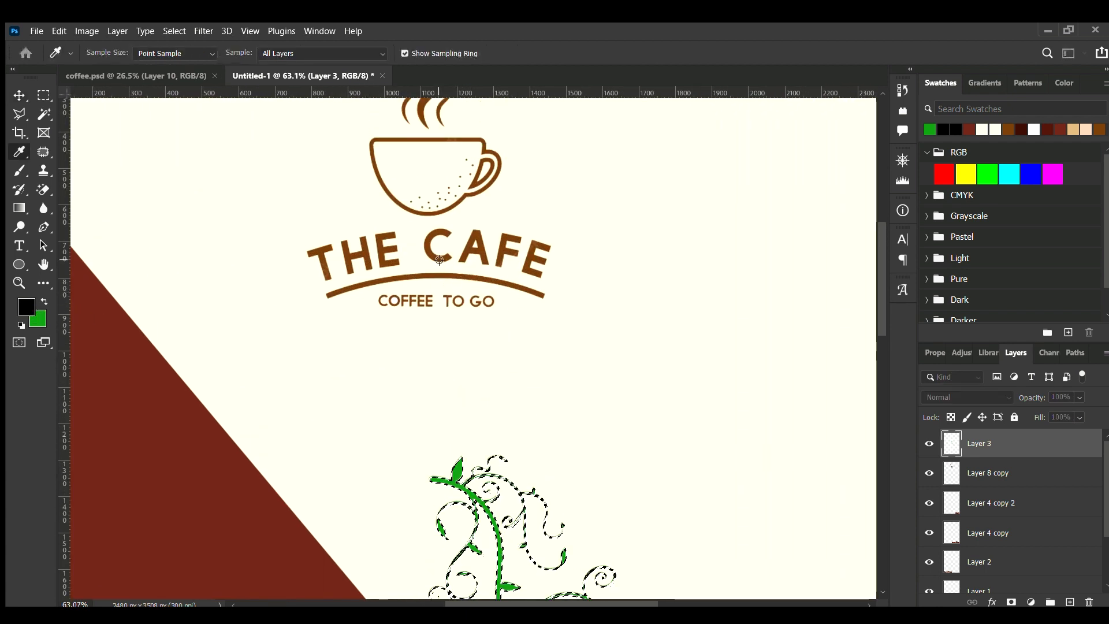
{"action": "left_click", "coordinate": [316, 357]}
{"action": "key", "text": "ctrl+BackSpace"}
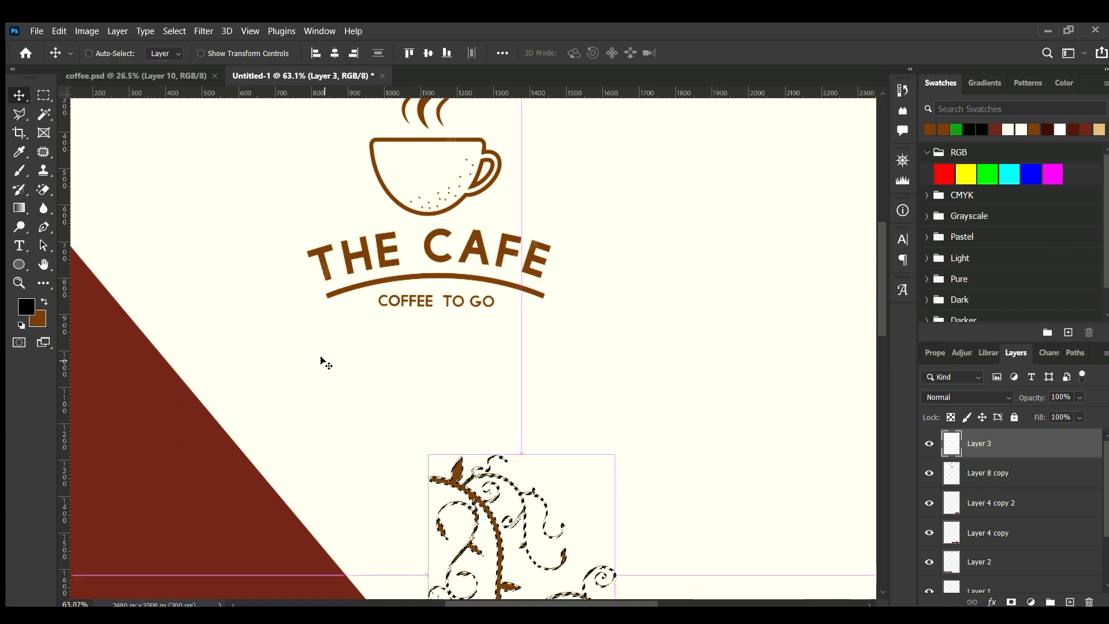
{"action": "key", "text": "ctrl+0"}
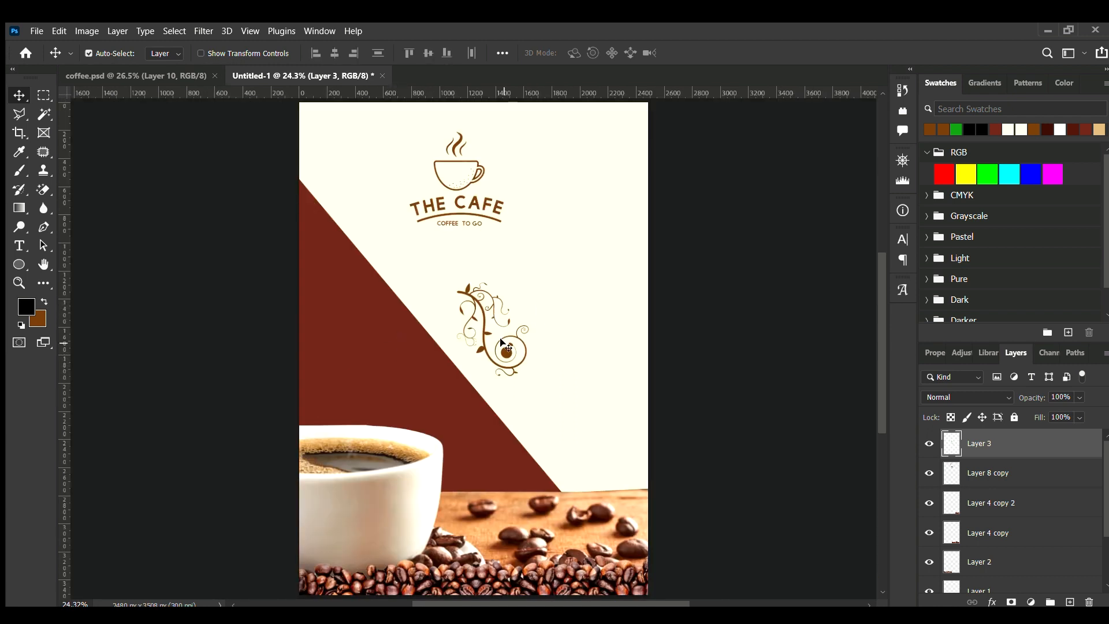
Move the floral ornament to the poster's top-left corner and set its layer opacity to 14%
{"action": "left_click_drag", "start_coordinate": [507, 354], "coordinate": [342, 156]}
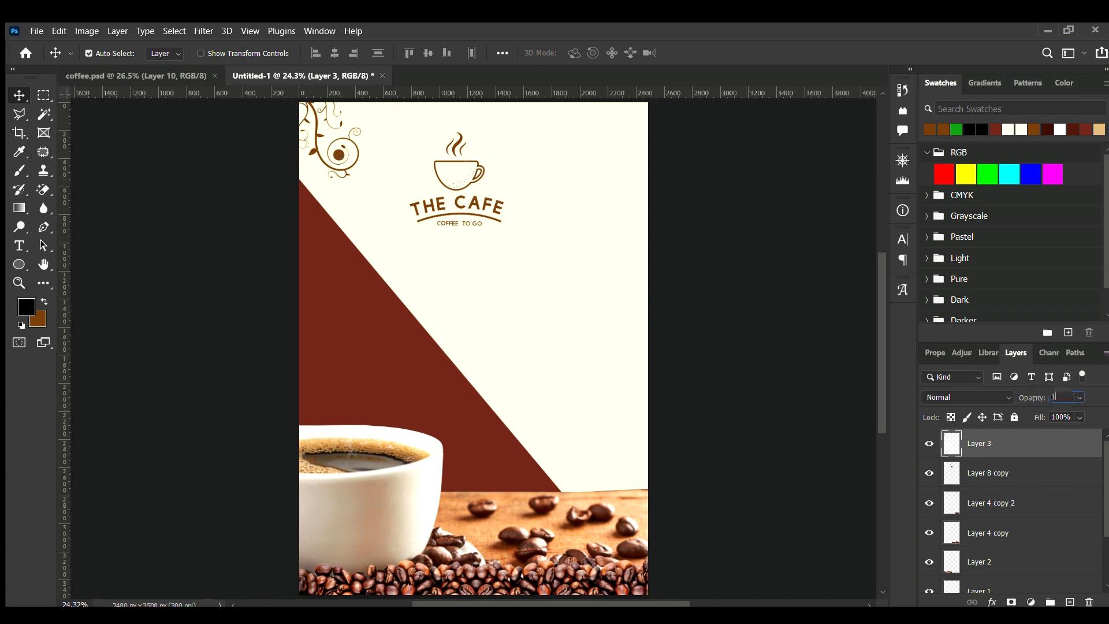
{"action": "type", "text": "4"}
{"action": "key", "text": "Return"}
{"action": "left_click", "coordinate": [156, 194]}
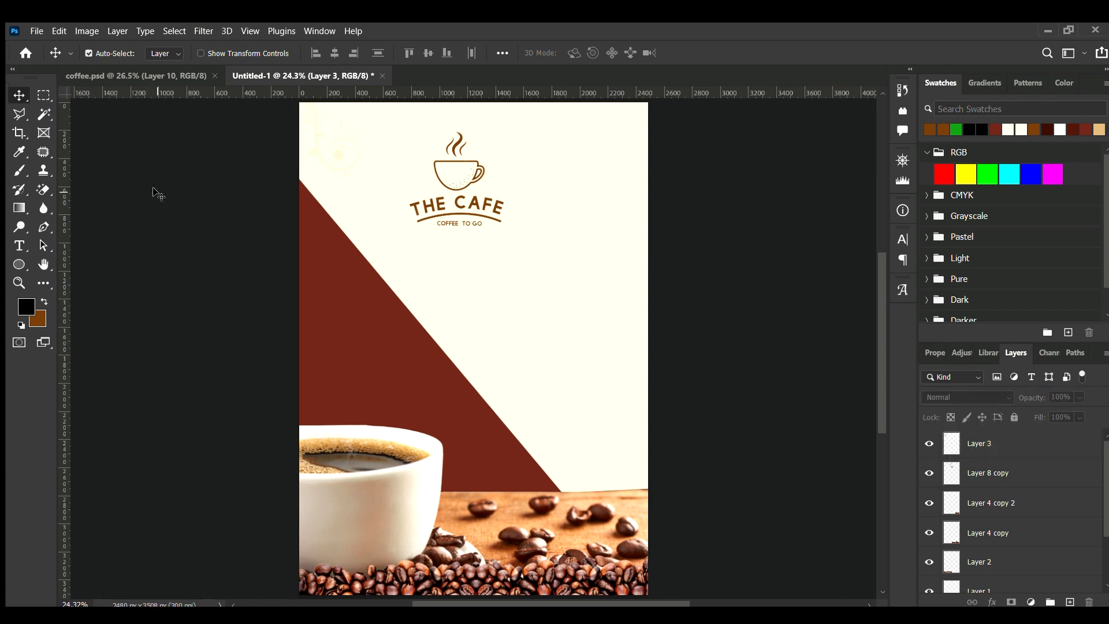
Bring the vertical bean strip with scattered beans from coffee.psd into the poster and place it at the top-right corner
{"action": "scroll", "coordinate": [277, 210], "scroll_direction": "down", "scroll_amount": 3}
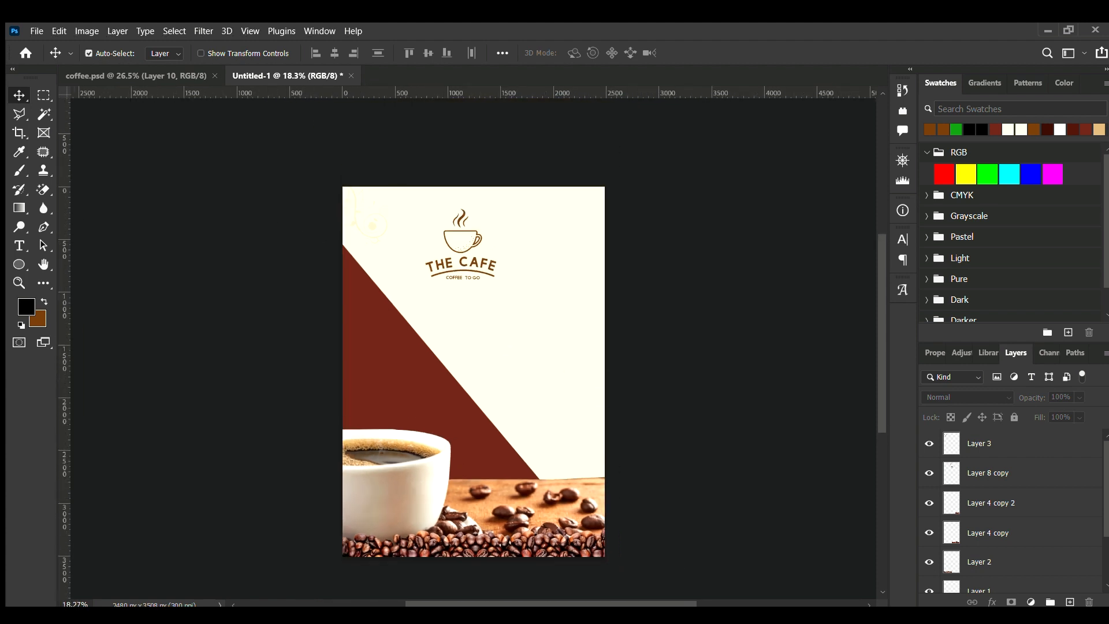
{"action": "left_click_drag", "start_coordinate": [85, 135], "coordinate": [604, 169]}
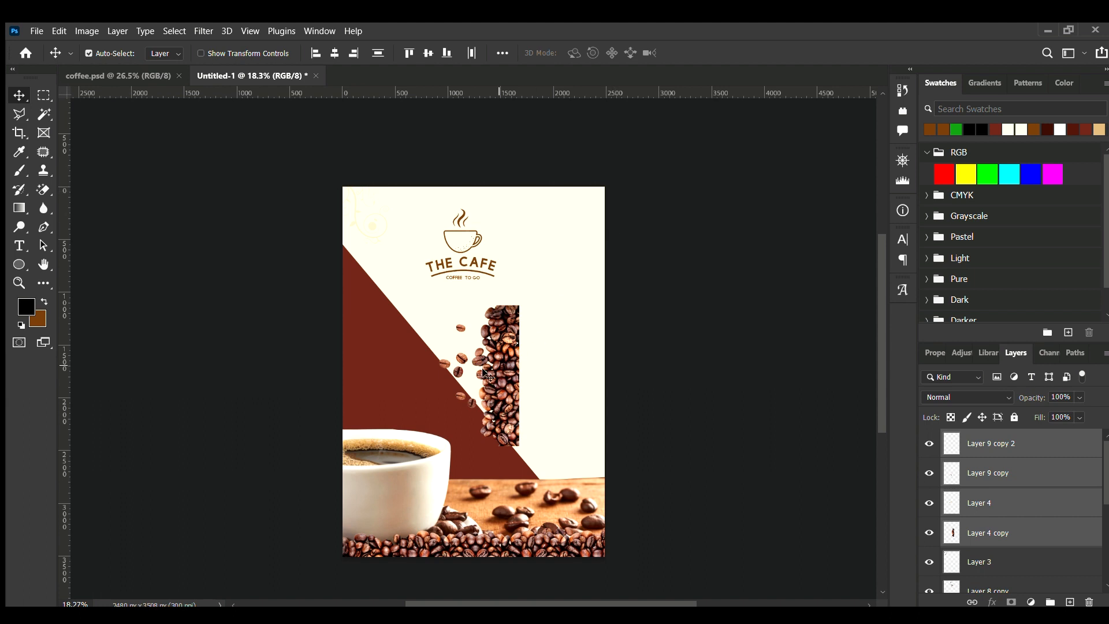
{"action": "left_click_drag", "start_coordinate": [490, 378], "coordinate": [597, 247]}
{"action": "left_click", "coordinate": [685, 242]}
Add the brown "Coffee Time" text from coffee.psd and position it below THE CAFE logo
{"action": "scroll", "coordinate": [651, 227], "scroll_direction": "down", "scroll_amount": 1}
{"action": "scroll", "coordinate": [651, 227], "scroll_direction": "up", "scroll_amount": 1}
{"action": "scroll", "coordinate": [653, 230], "scroll_direction": "down", "scroll_amount": 1}
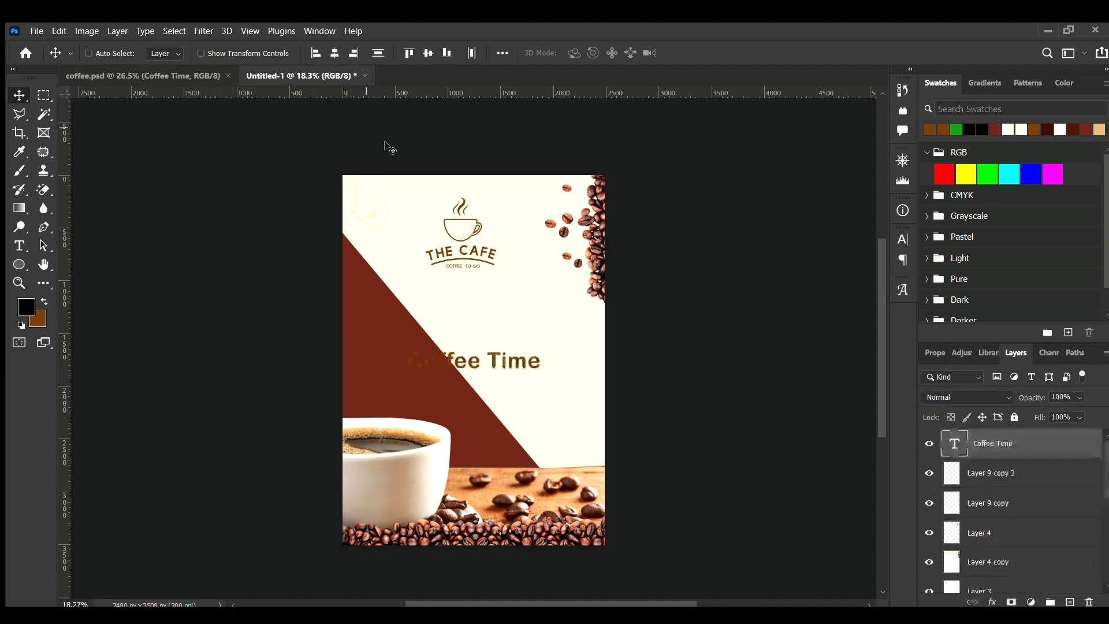
{"action": "scroll", "coordinate": [469, 365], "scroll_direction": "up", "scroll_amount": 1}
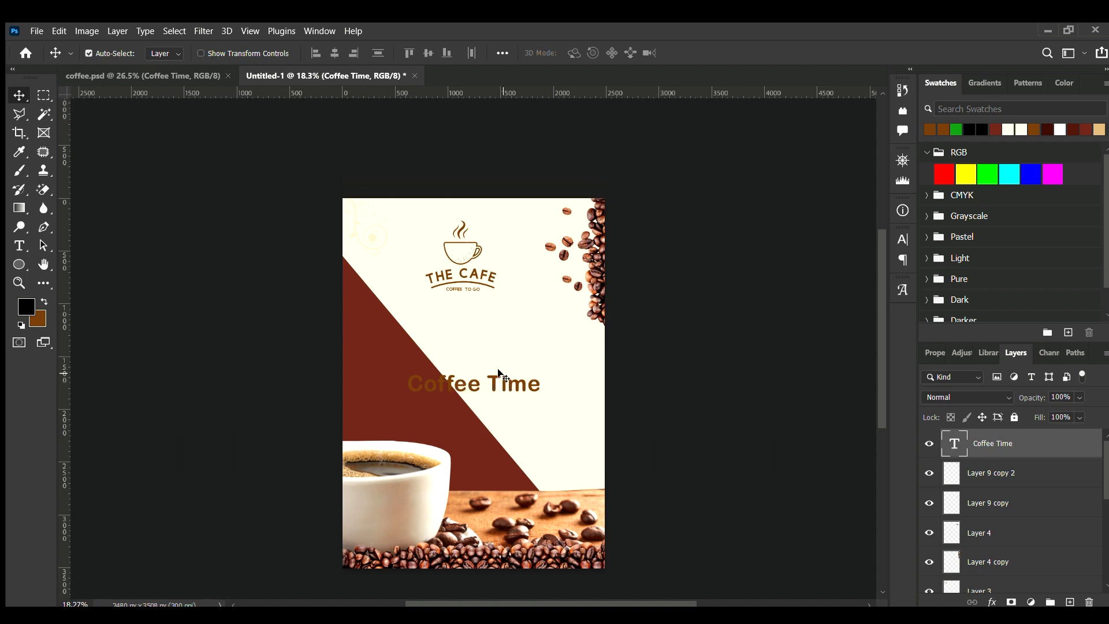
{"action": "left_click_drag", "start_coordinate": [492, 380], "coordinate": [503, 313]}
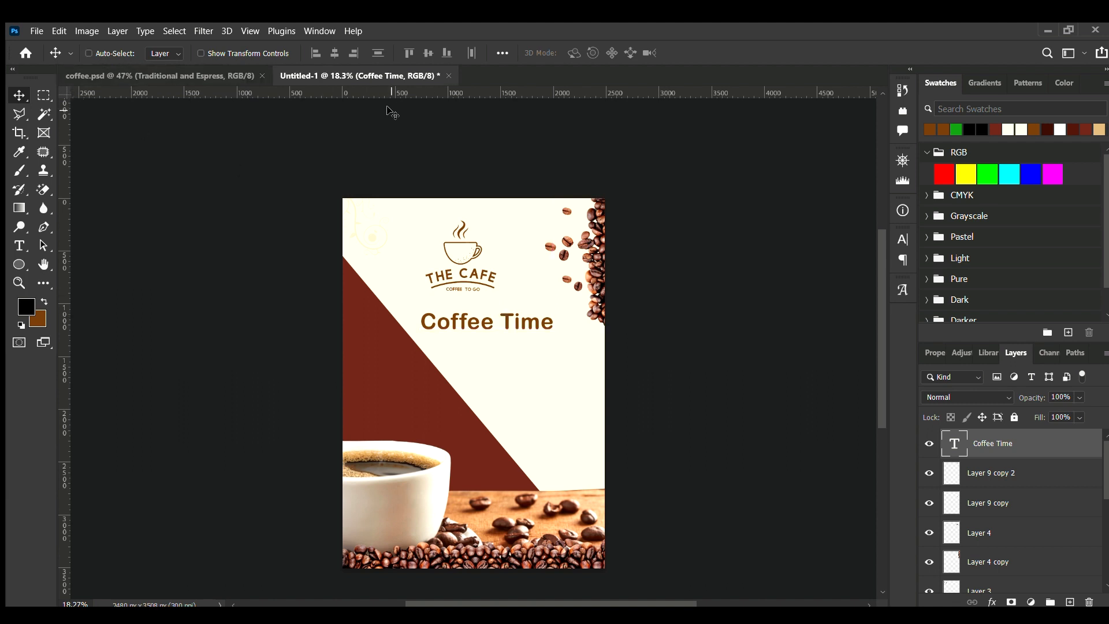
Bring the "Traditional and Espress" text from coffee.psd into the poster and place it directly beneath the "Coffee Time" heading
{"action": "left_click_drag", "start_coordinate": [388, 109], "coordinate": [437, 168]}
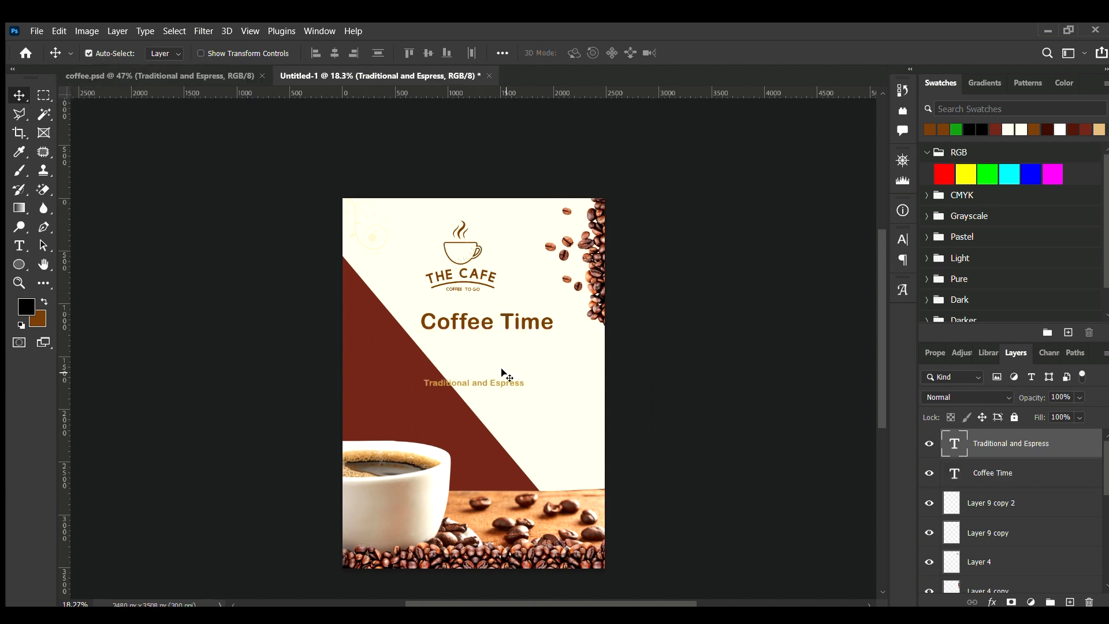
{"action": "scroll", "coordinate": [501, 368], "scroll_direction": "up", "scroll_amount": 11}
{"action": "left_click_drag", "start_coordinate": [466, 417], "coordinate": [515, 292]}
{"action": "key", "text": "ctrl+0"}
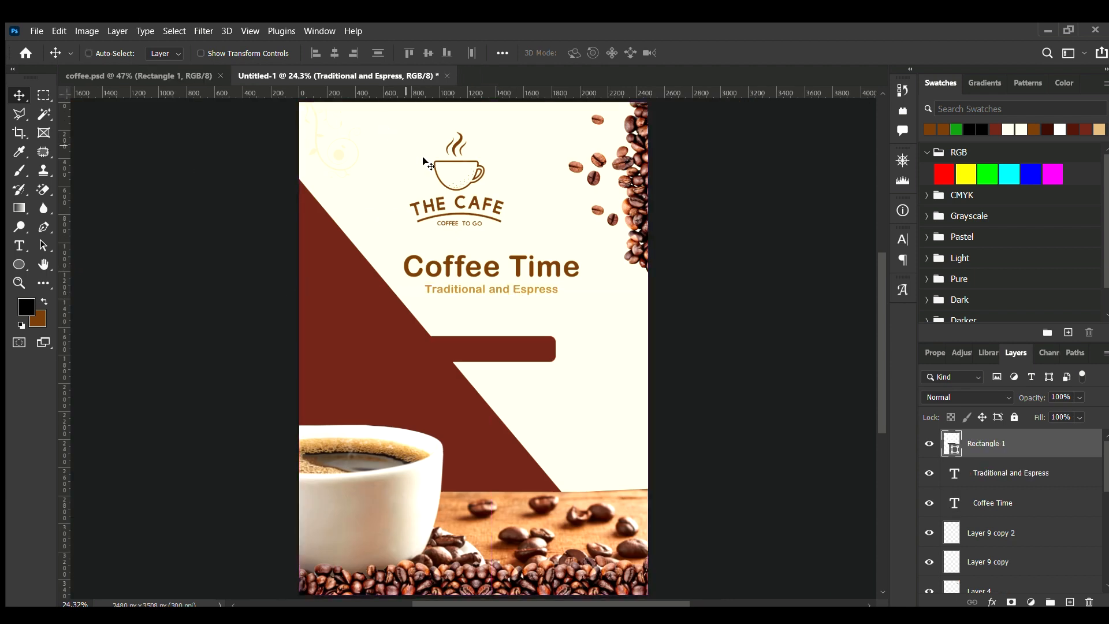
Place the dark red rounded rectangle below "Traditional and Espress" and align the white "40% DISCOUNT" text on it
{"action": "left_click_drag", "start_coordinate": [531, 352], "coordinate": [577, 340]}
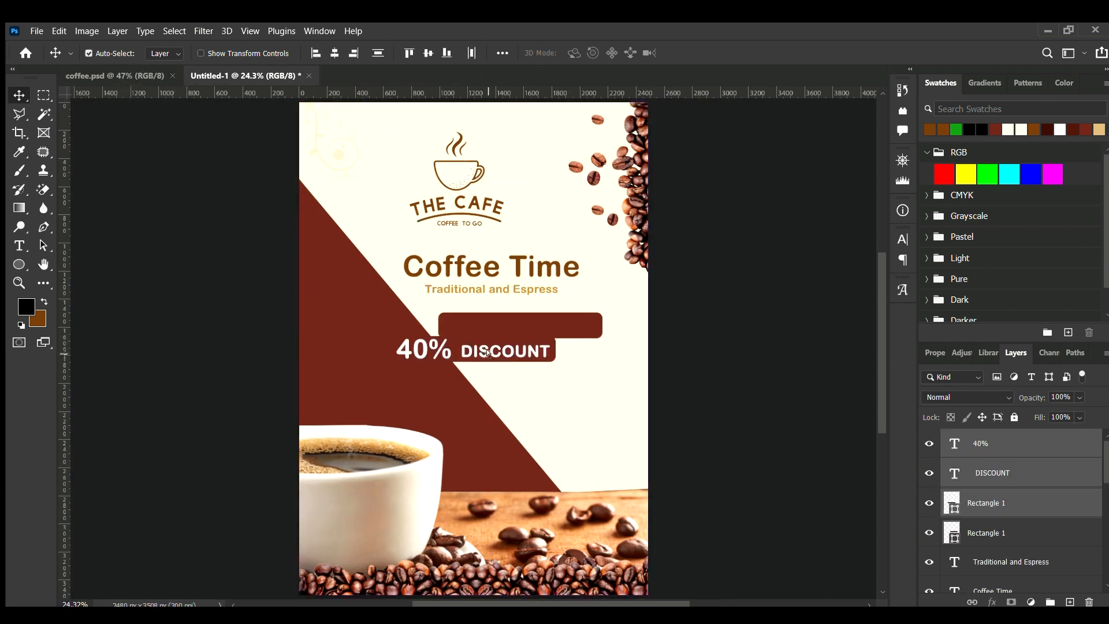
{"action": "left_click_drag", "start_coordinate": [488, 354], "coordinate": [533, 329]}
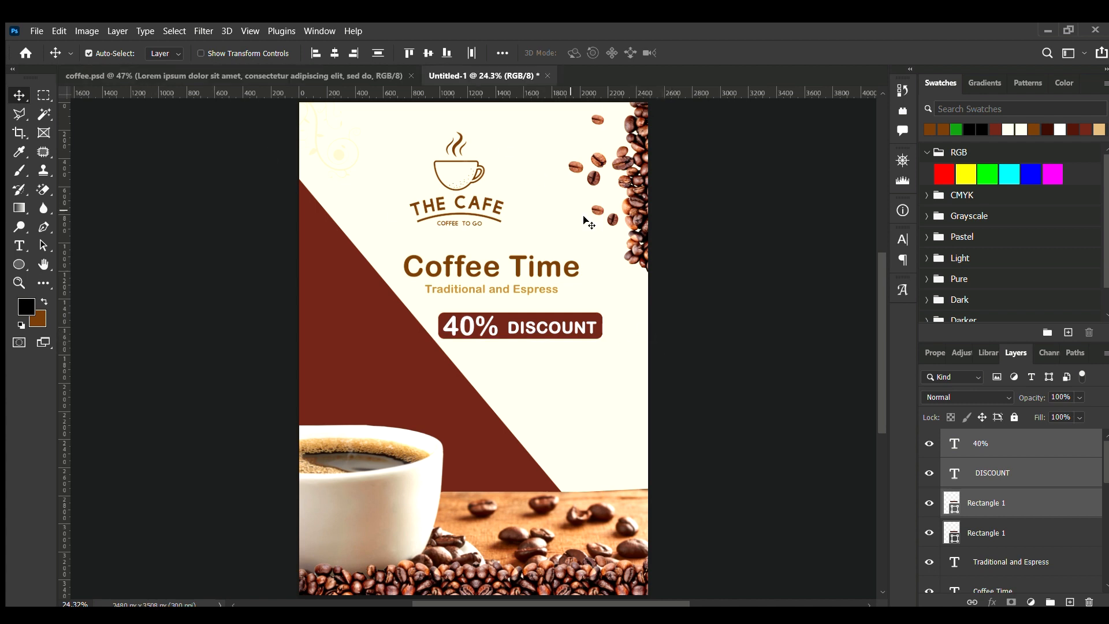
Bring the light-brown lorem ipsum paragraph from coffee.psd into the poster and place it directly below the 40% DISCOUNT banner
{"action": "scroll", "coordinate": [616, 259], "scroll_direction": "down", "scroll_amount": 1}
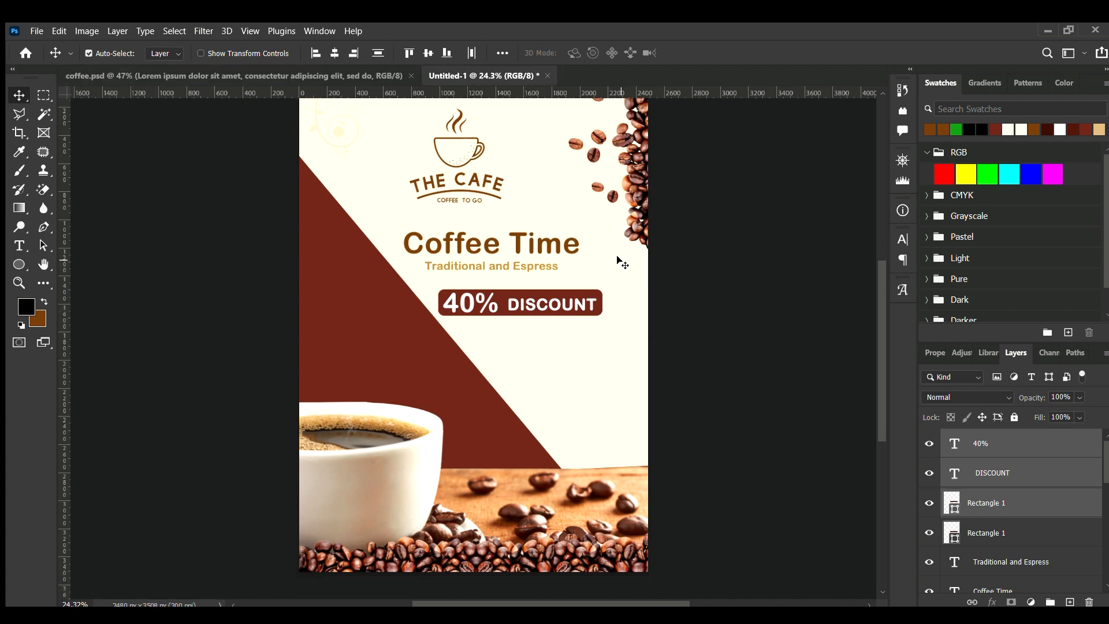
{"action": "key", "text": "ctrl+v"}
{"action": "left_click_drag", "start_coordinate": [495, 325], "coordinate": [565, 328]}
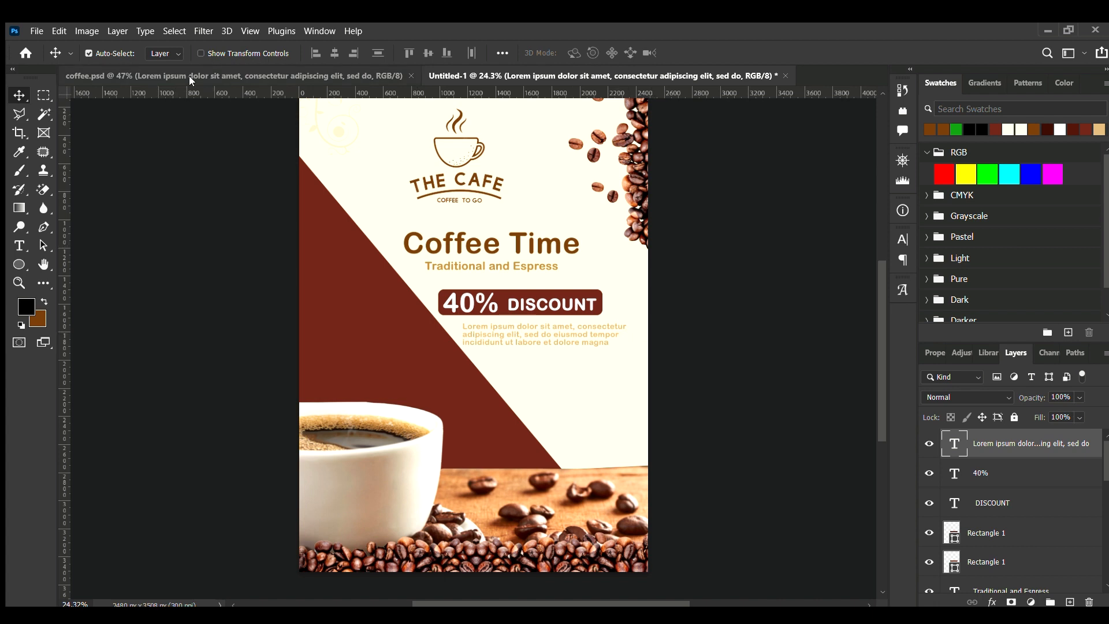
Add the ORDER NOW text with its dark red speech-bubble shape from coffee.psd and position it below the lorem ipsum paragraph
{"action": "scroll", "coordinate": [309, 116], "scroll_direction": "up", "scroll_amount": 1}
{"action": "key", "text": "ctrl+v"}
{"action": "left_click_drag", "start_coordinate": [471, 345], "coordinate": [561, 420]}
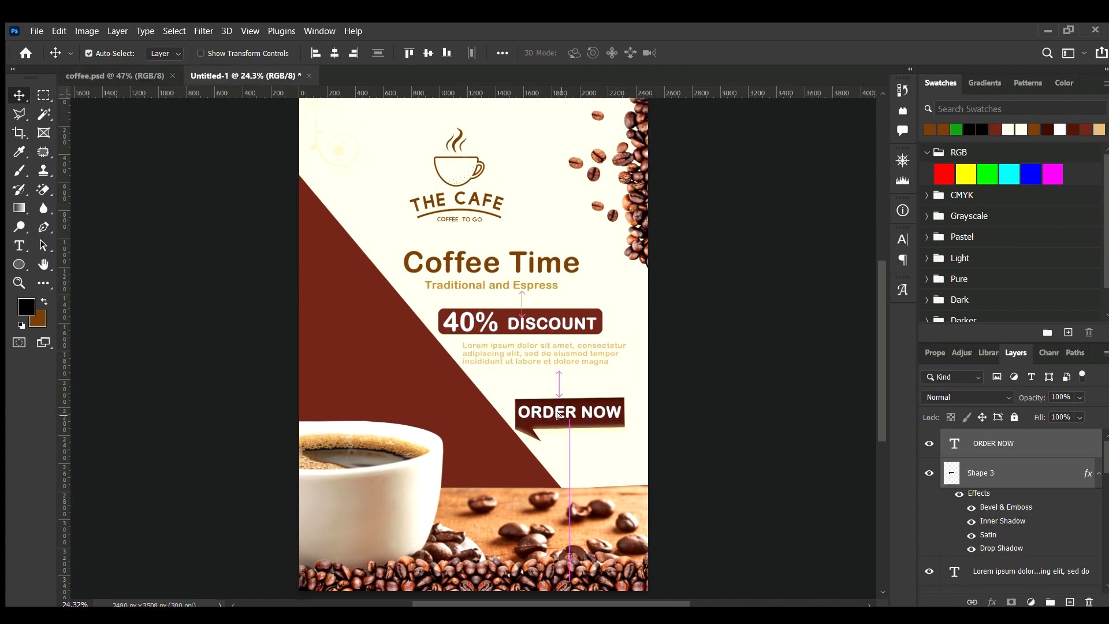
Nudge the lorem ipsum paragraph slightly down and to the right, between the discount banner and the ORDER NOW label
{"action": "left_click", "coordinate": [545, 361]}
{"action": "key", "text": "shift+Down"}
{"action": "key", "text": "shift+Down"}
{"action": "key", "text": "shift+Down"}
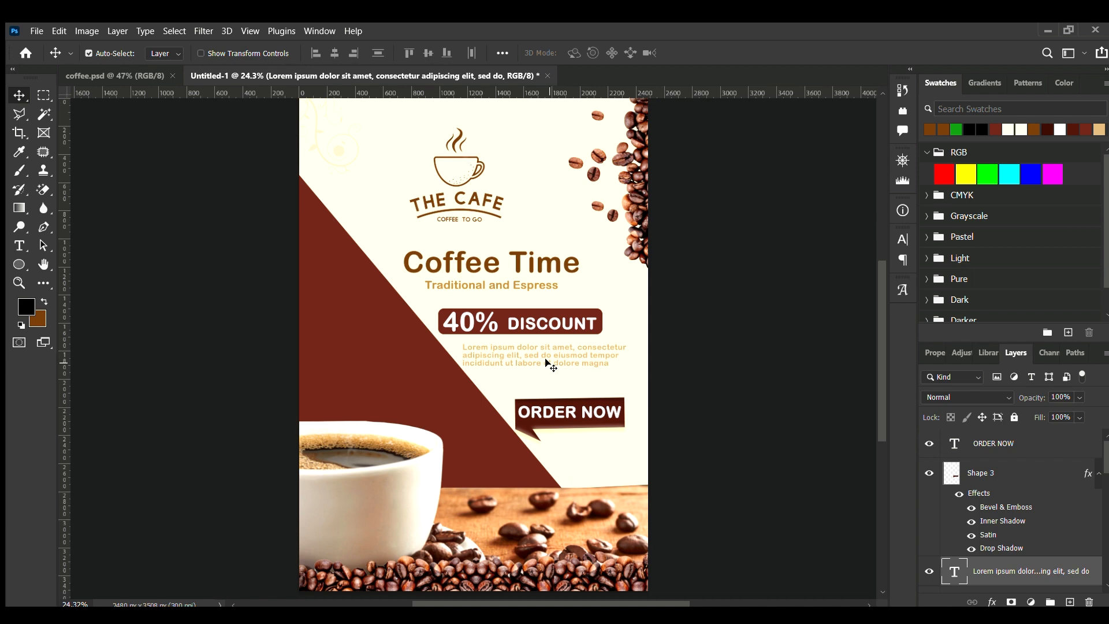
{"action": "key", "text": "shift+Right"}
{"action": "key", "text": "shift+Right"}
{"action": "key", "text": "shift+Down"}
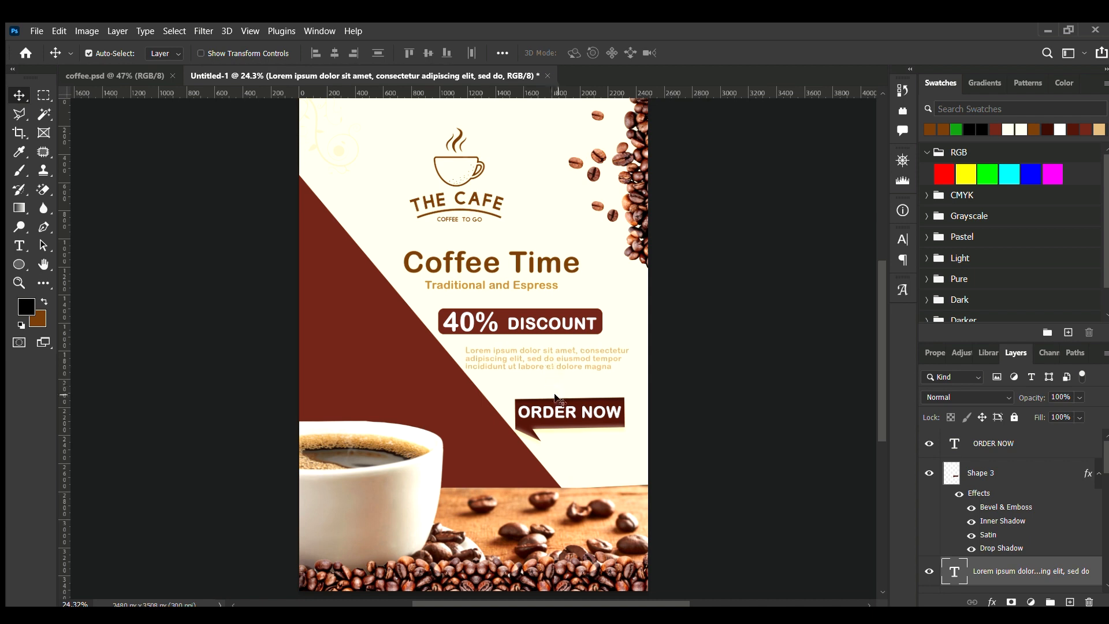
Nudge the dark red speech-bubble shape behind ORDER NOW slightly up and to the left
{"action": "left_click", "coordinate": [563, 417]}
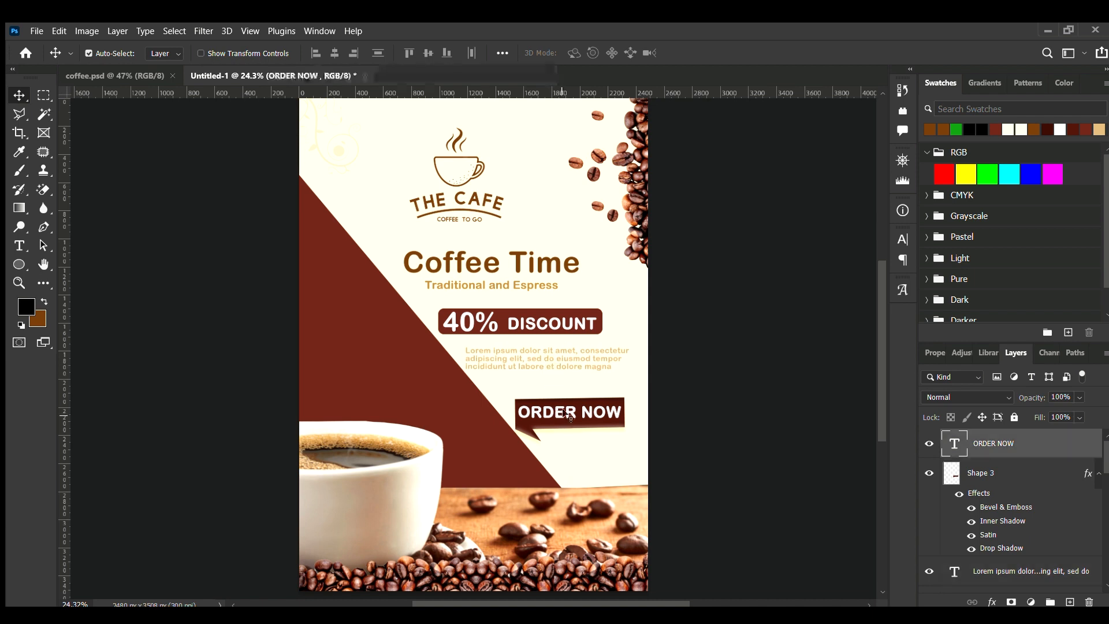
{"action": "left_click", "coordinate": [580, 402]}
{"action": "key", "text": "shift+Up"}
{"action": "key", "text": "shift+Up"}
{"action": "key", "text": "shift+Up"}
{"action": "key", "text": "shift+Up"}
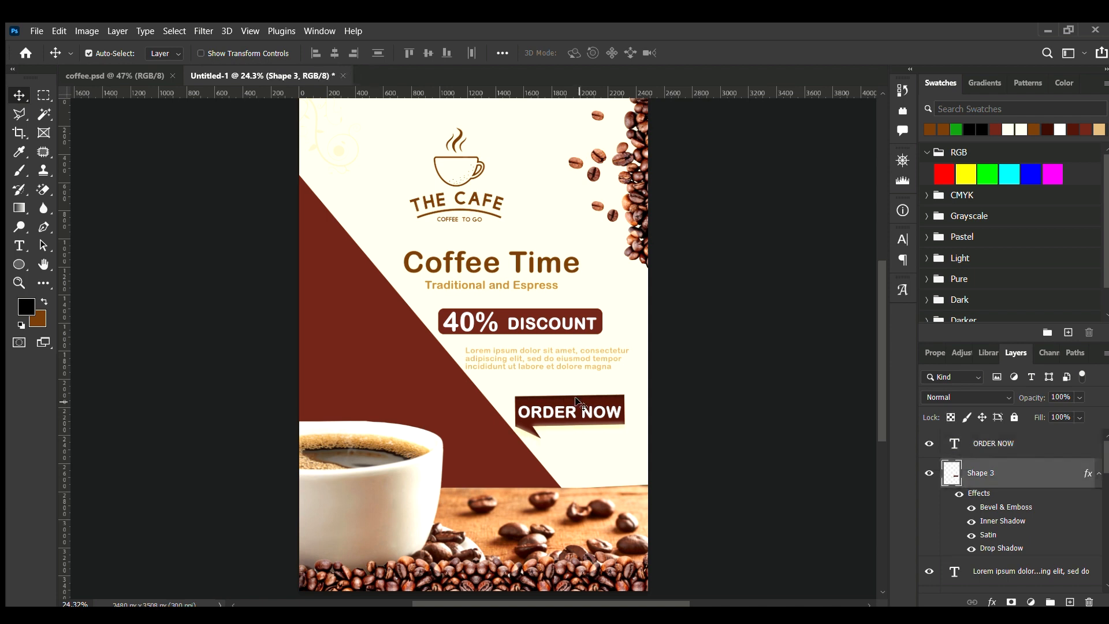
{"action": "key", "text": "shift+Left"}
Nudge the ORDER NOW text upward until it is vertically centred on its dark red speech-bubble shape
{"action": "scroll", "coordinate": [561, 407], "scroll_direction": "up", "scroll_amount": 3}
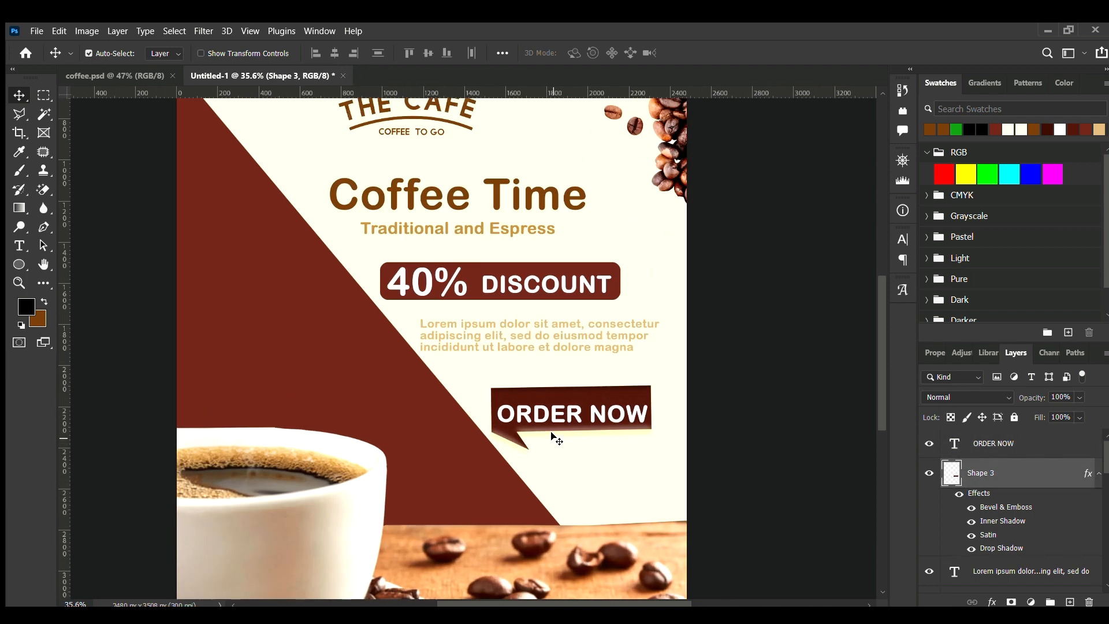
{"action": "left_click", "coordinate": [559, 423]}
{"action": "key", "text": "shift+Up"}
{"action": "key", "text": "shift+Up"}
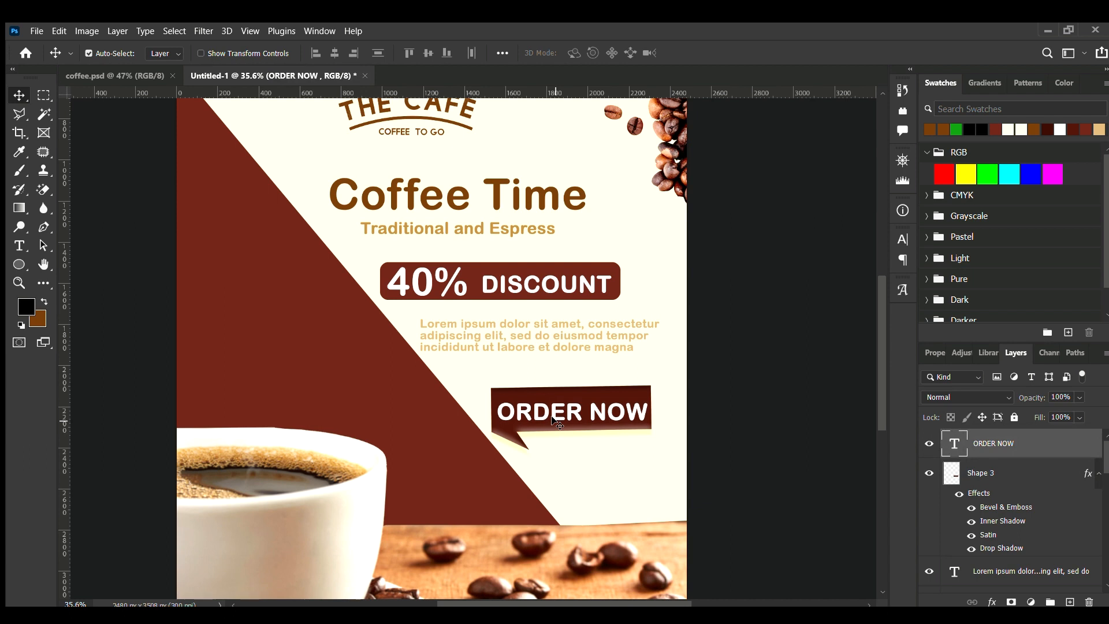
{"action": "key", "text": "Up"}
{"action": "key", "text": "Up"}
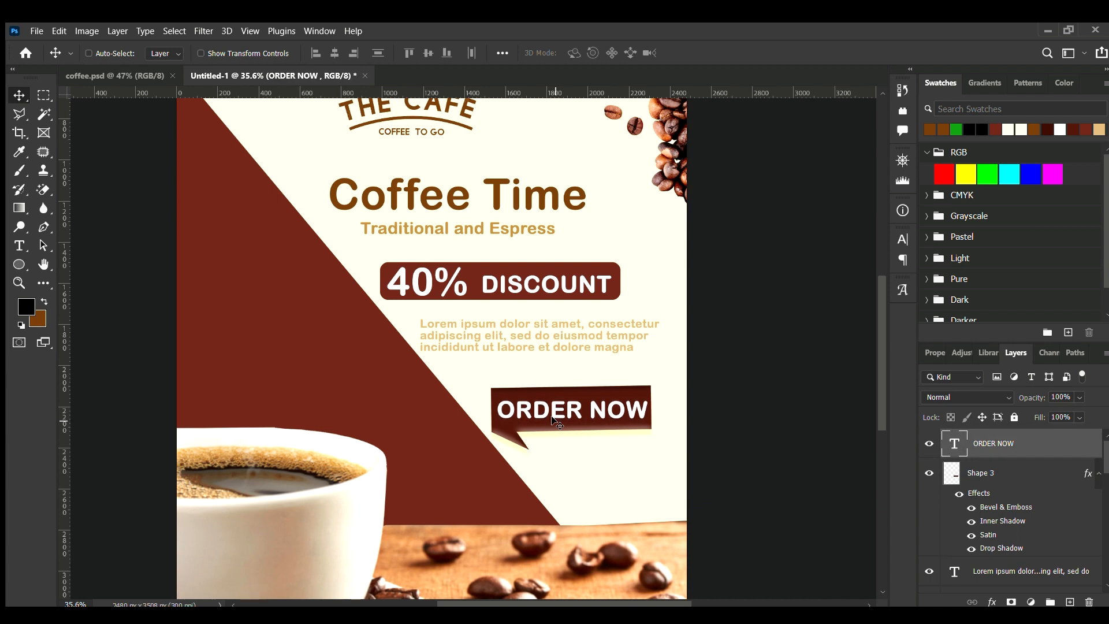
{"action": "scroll", "coordinate": [559, 423], "scroll_direction": "down", "scroll_amount": 3}
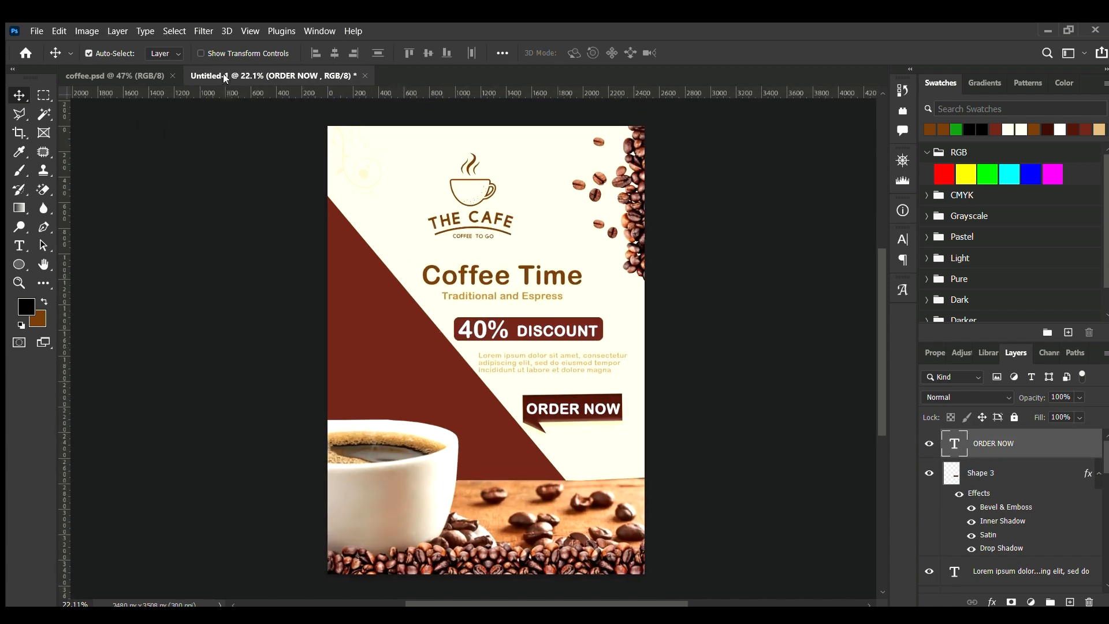
{"action": "key", "text": "ctrl+v"}
{"action": "scroll", "coordinate": [489, 360], "scroll_direction": "up", "scroll_amount": 5}
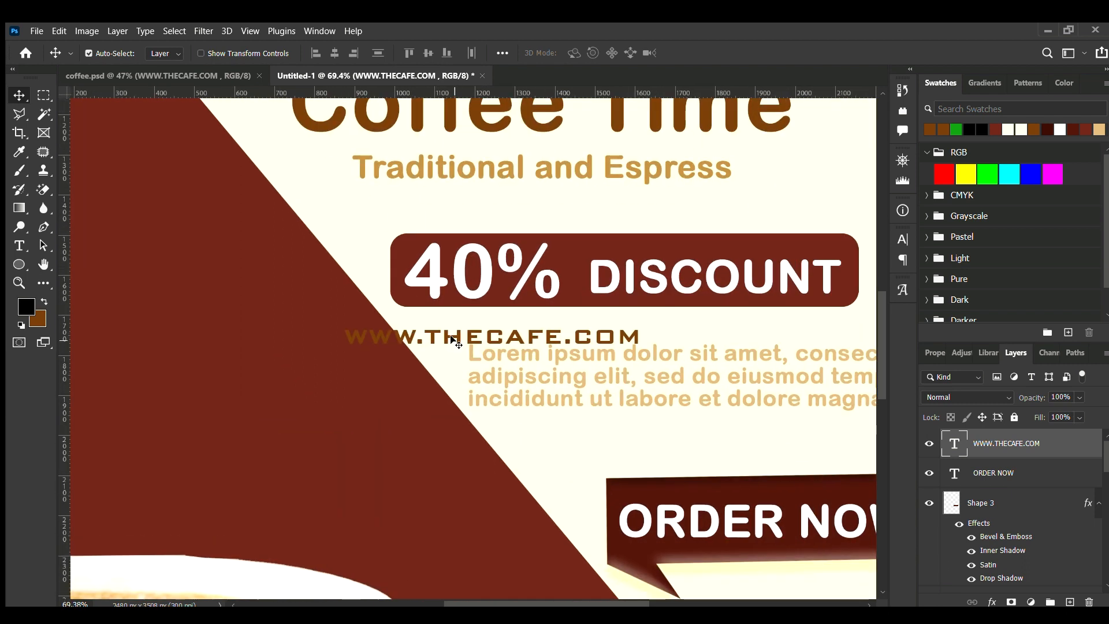
{"action": "left_click_drag", "start_coordinate": [453, 338], "coordinate": [802, 499]}
{"action": "scroll", "coordinate": [711, 508], "scroll_direction": "down", "scroll_amount": 2}
{"action": "key", "text": "ctrl+0"}
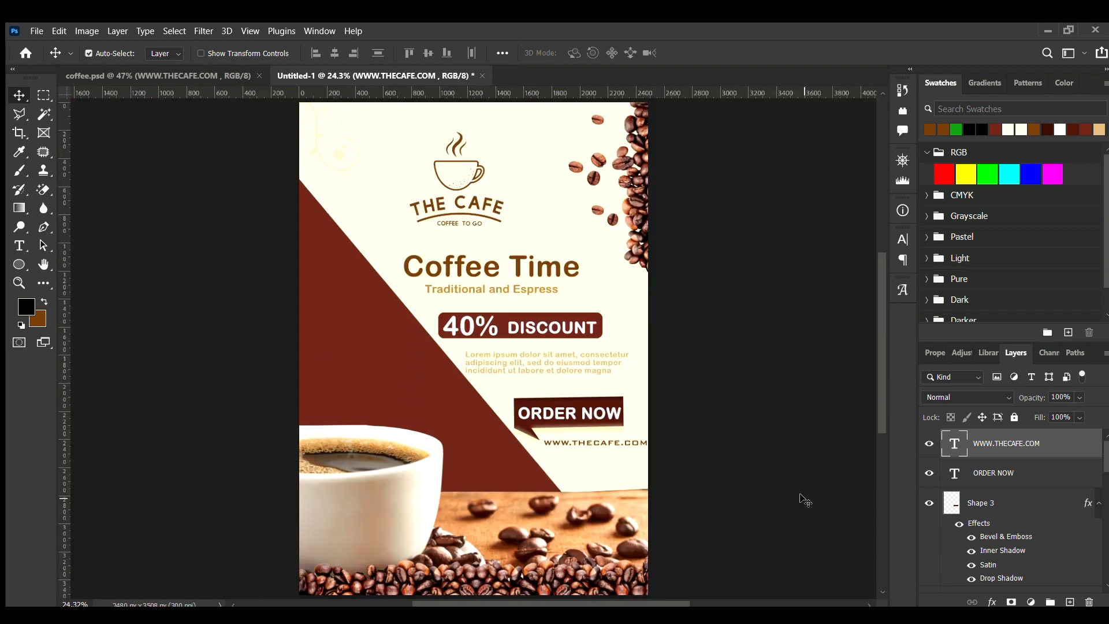
{"action": "left_click_drag", "start_coordinate": [602, 444], "coordinate": [594, 453]}
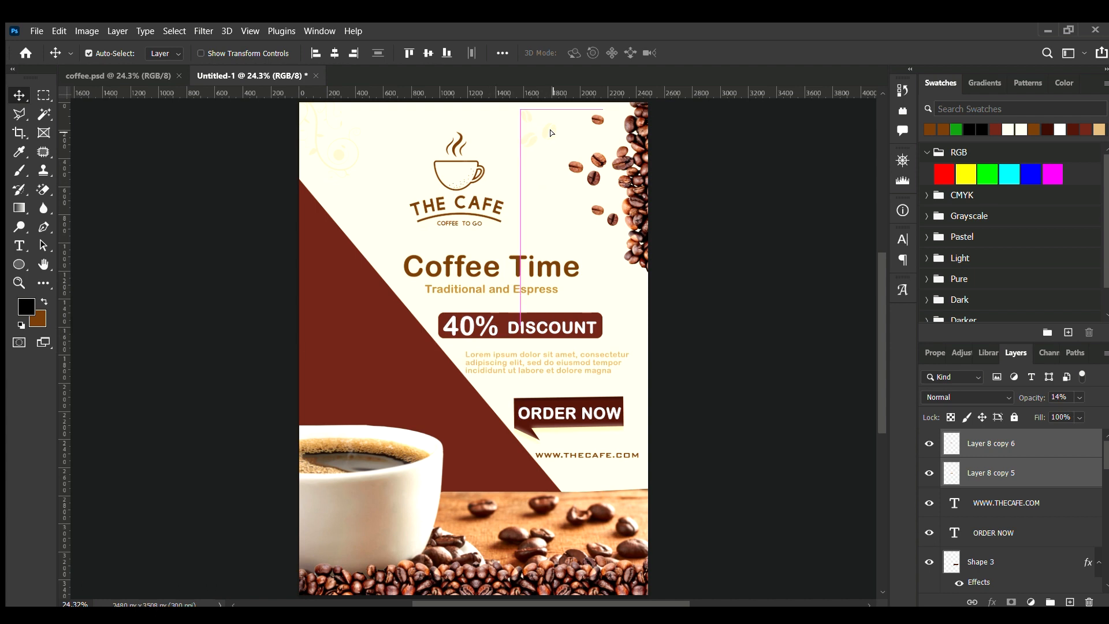
Position the faint three-bean motif on the dark red diagonal shape, above the coffee cup
{"action": "scroll", "coordinate": [563, 193], "scroll_direction": "up", "scroll_amount": 2}
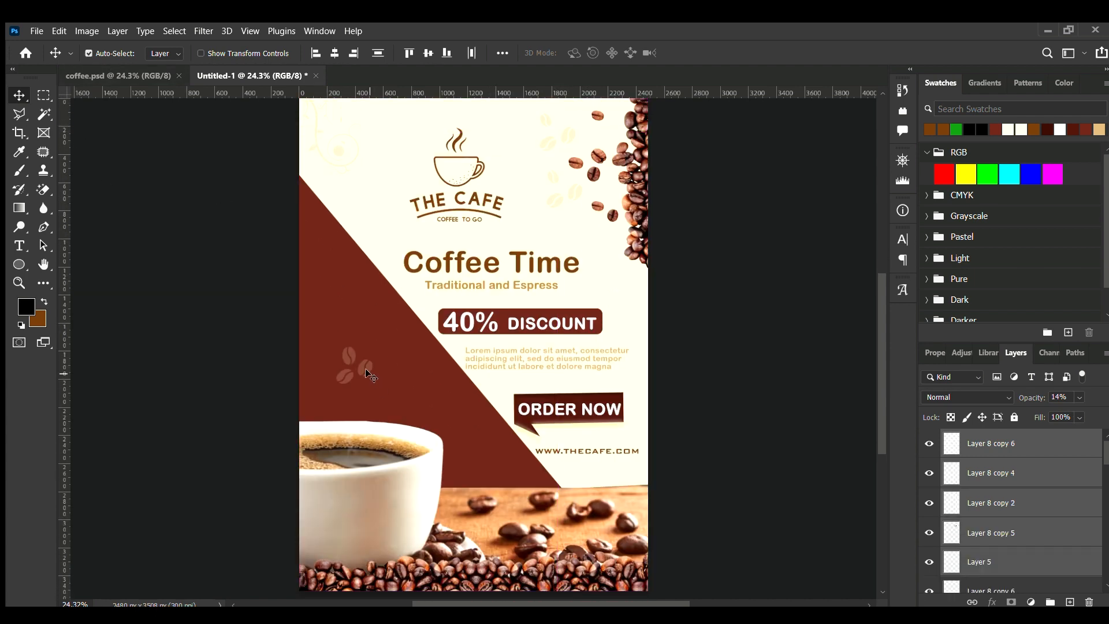
{"action": "left_click_drag", "start_coordinate": [370, 377], "coordinate": [358, 327]}
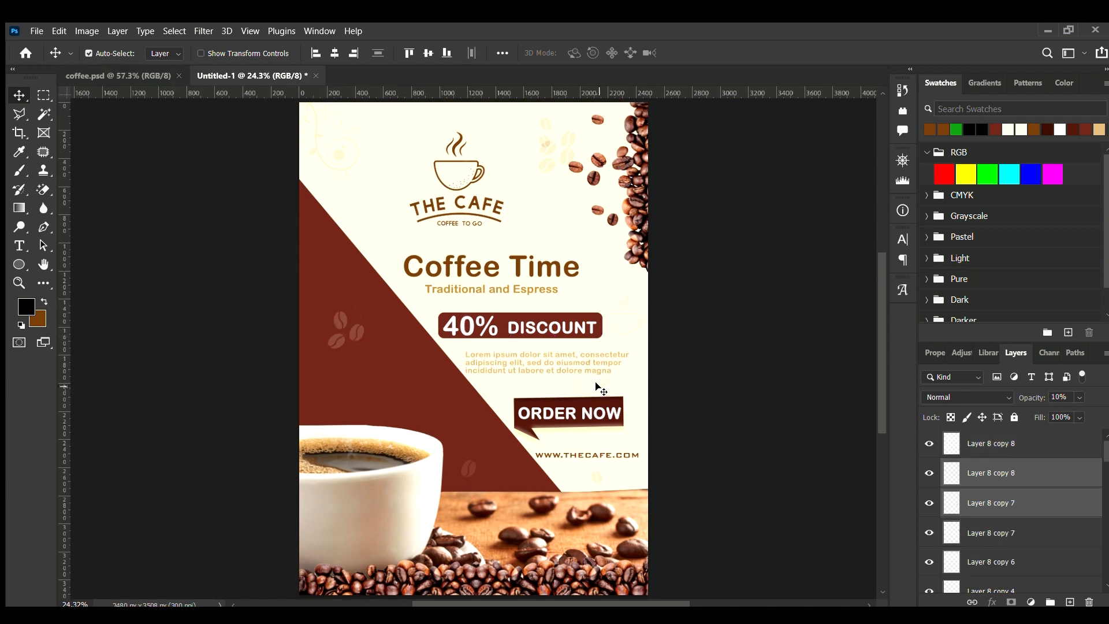
Undo the opacity change on the cup outlines and the extra cup outline overlapping the lorem ipsum paragraph
{"action": "scroll", "coordinate": [598, 387], "scroll_direction": "up", "scroll_amount": 5}
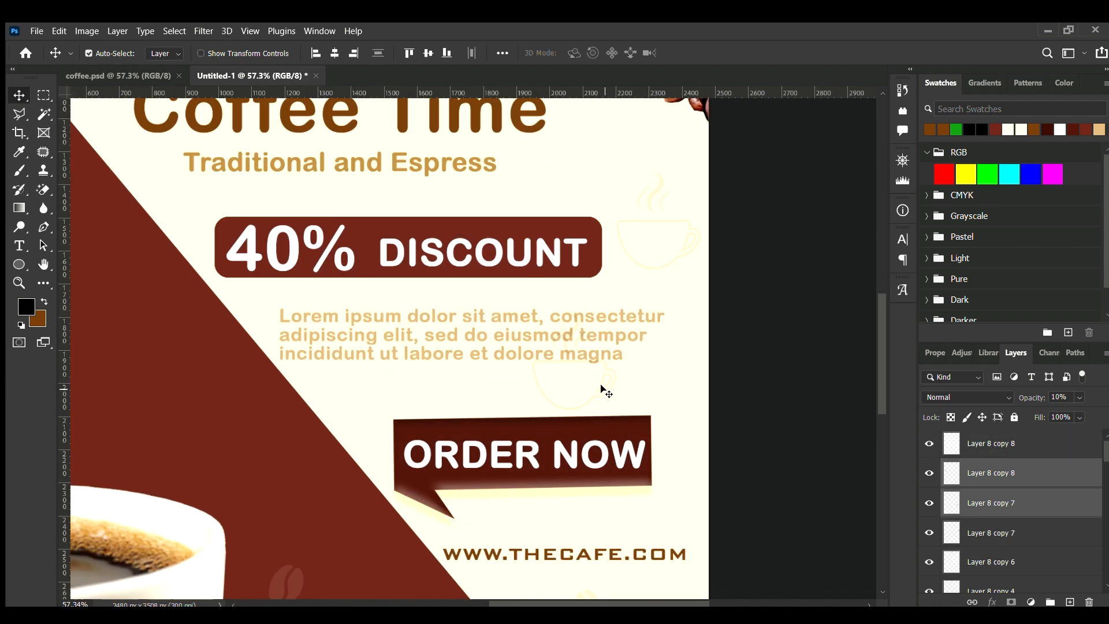
{"action": "left_click", "coordinate": [583, 393]}
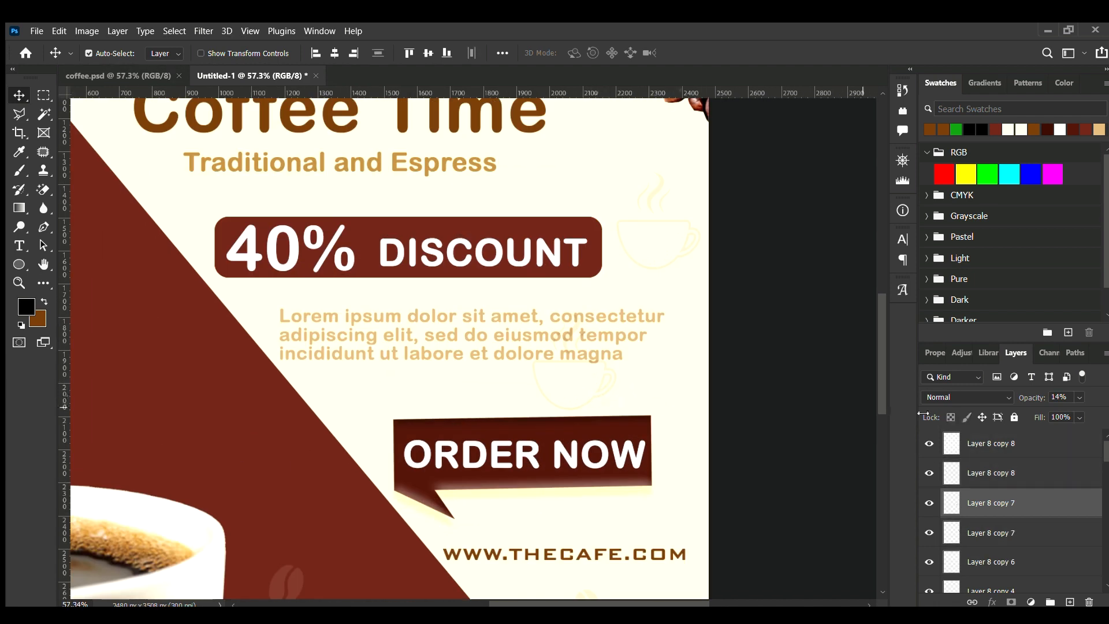
{"action": "left_click", "coordinate": [849, 409]}
{"action": "key", "text": "ctrl+z"}
{"action": "key", "text": "ctrl+z"}
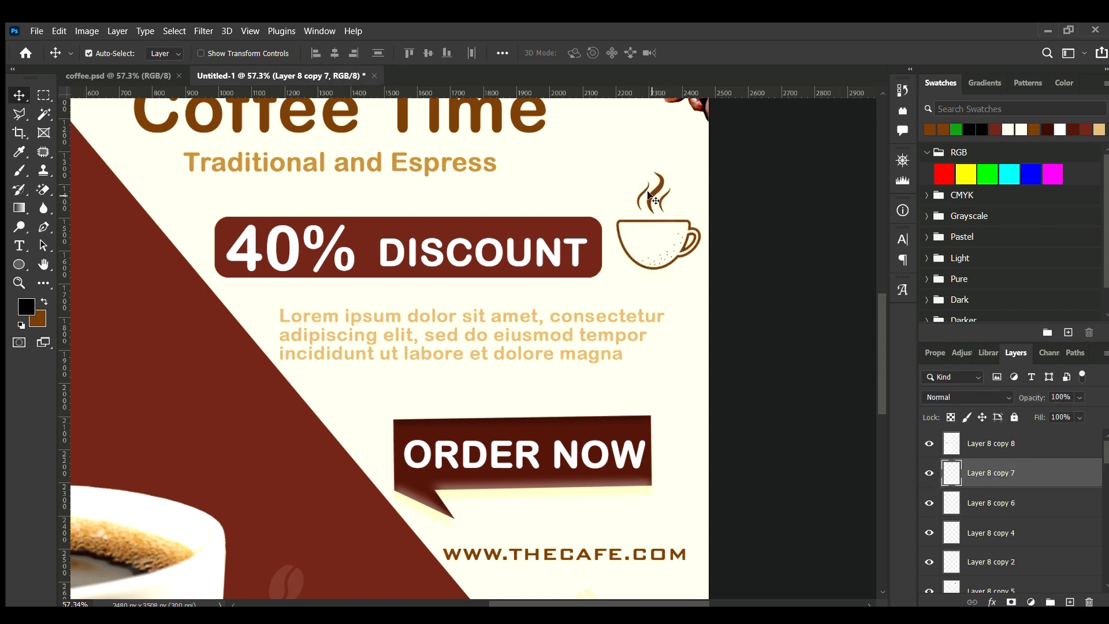
Reduce the opacity of the cup outline beside the 40% DISCOUNT banner to 14% and deselect it
{"action": "left_click_drag", "start_coordinate": [1060, 410], "coordinate": [1028, 412]}
{"action": "left_click", "coordinate": [1047, 396]}
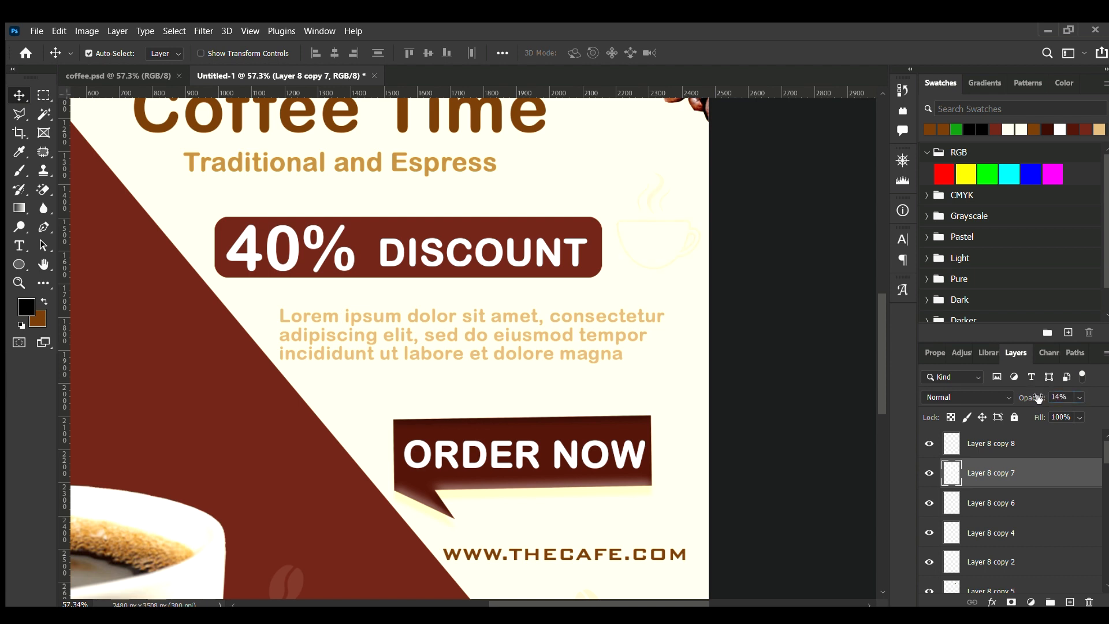
{"action": "left_click", "coordinate": [824, 363]}
{"action": "key", "text": "ctrl+0"}
{"action": "scroll", "coordinate": [780, 298], "scroll_direction": "up", "scroll_amount": 2}
{"action": "scroll", "coordinate": [774, 299], "scroll_direction": "down", "scroll_amount": 3}
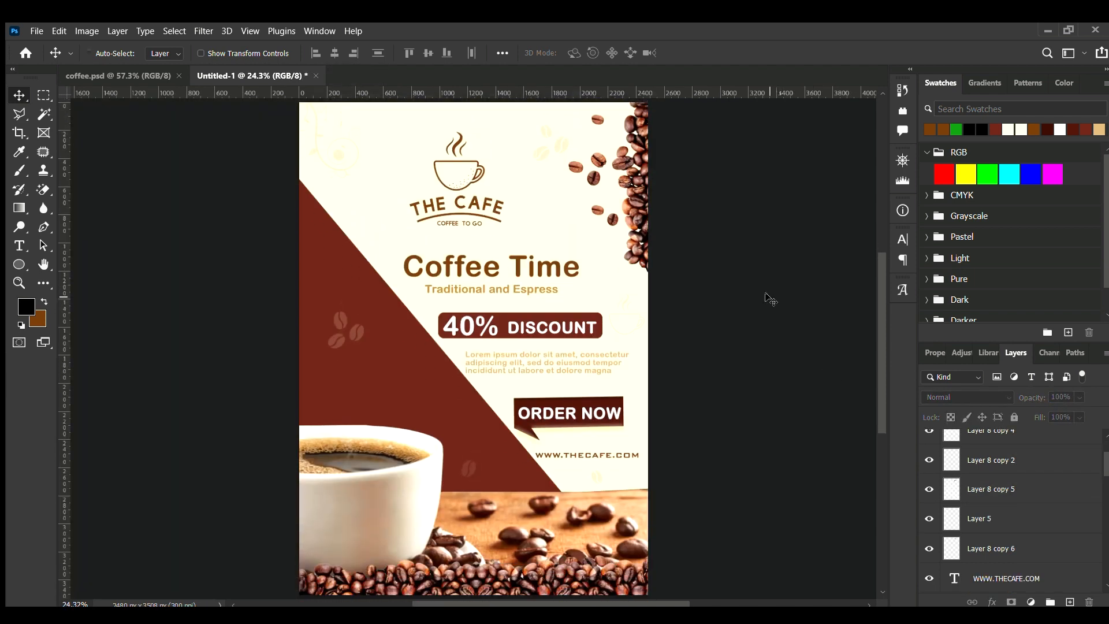
{"action": "scroll", "coordinate": [772, 306], "scroll_direction": "down", "scroll_amount": 1}
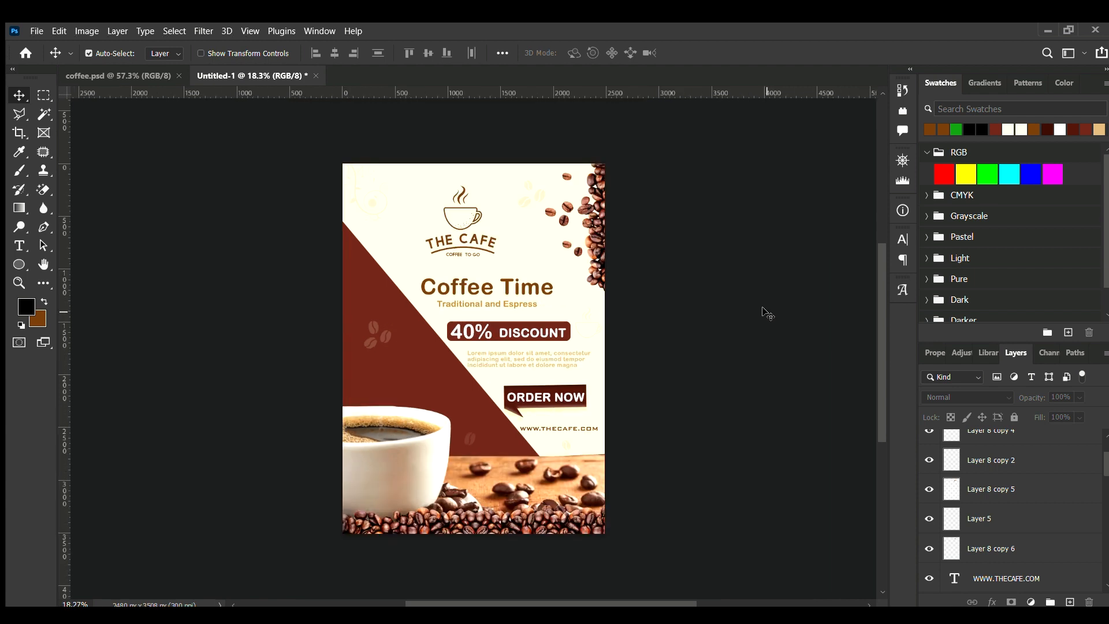